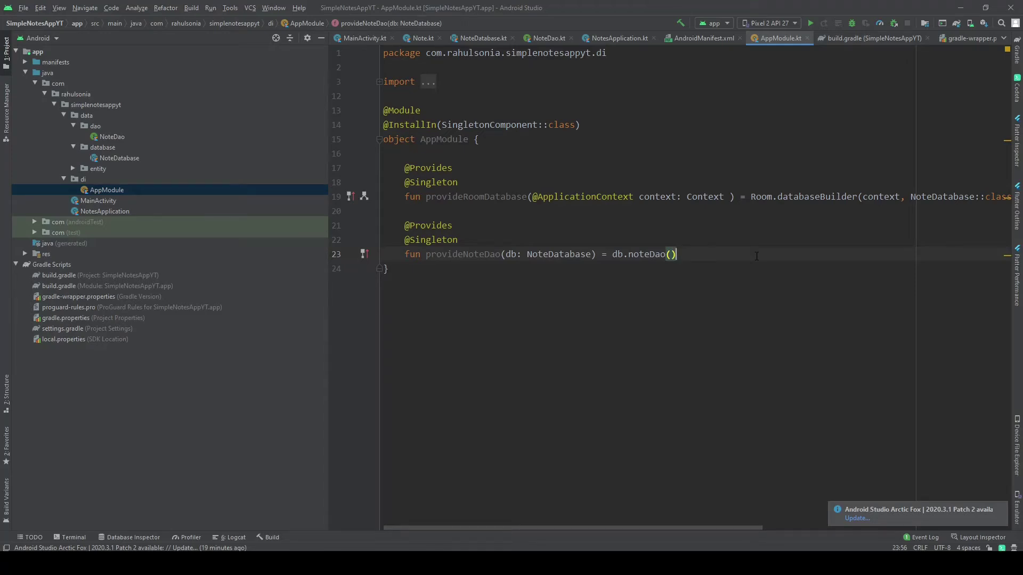
Create a viewmodel package under simplenotesappyt and begin a new Kotlin class inside it.
left_click(119, 104)
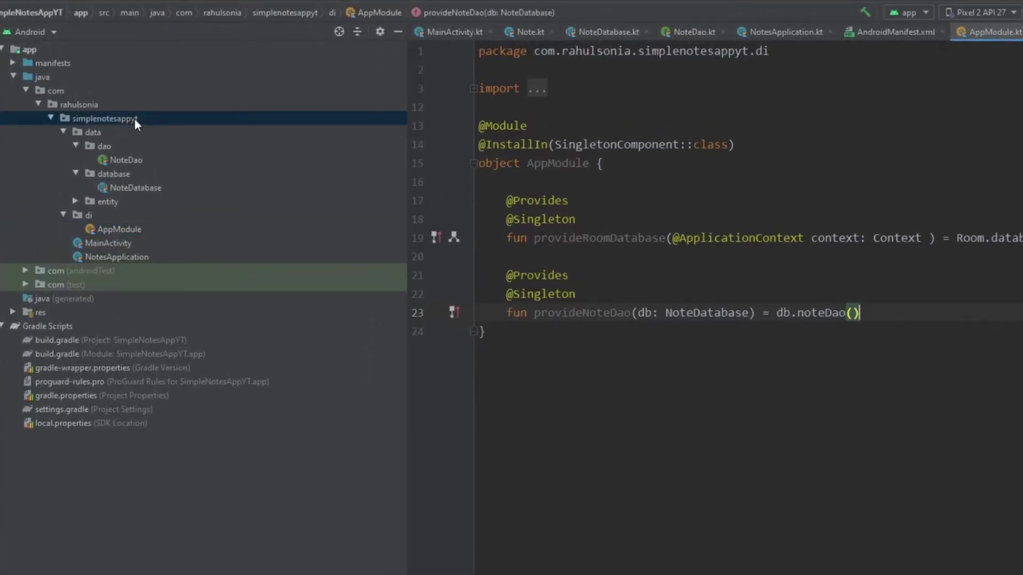
right_click(135, 119)
mouse_move(160, 126)
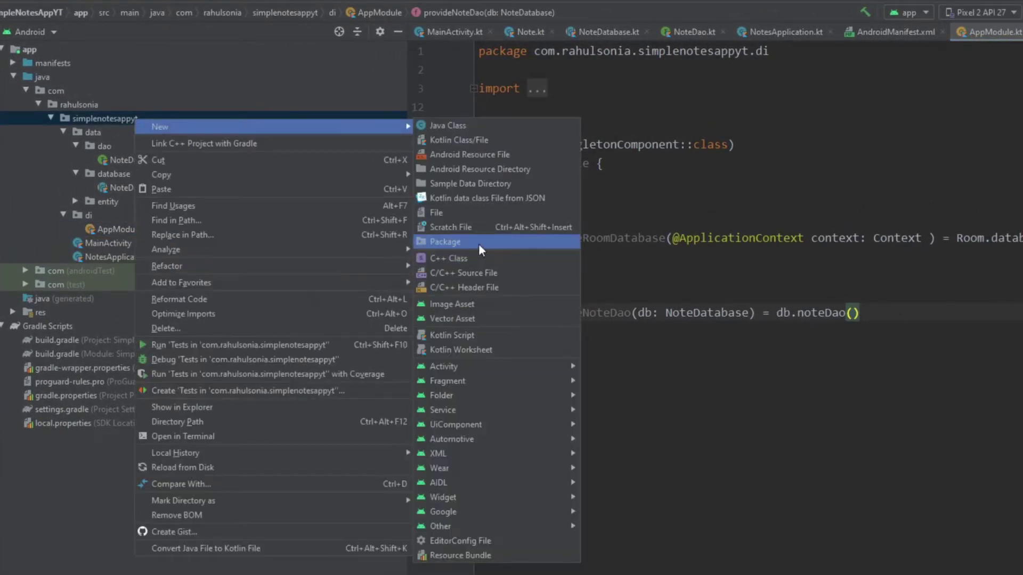
left_click(479, 245)
type("viewmodel")
key("Return")
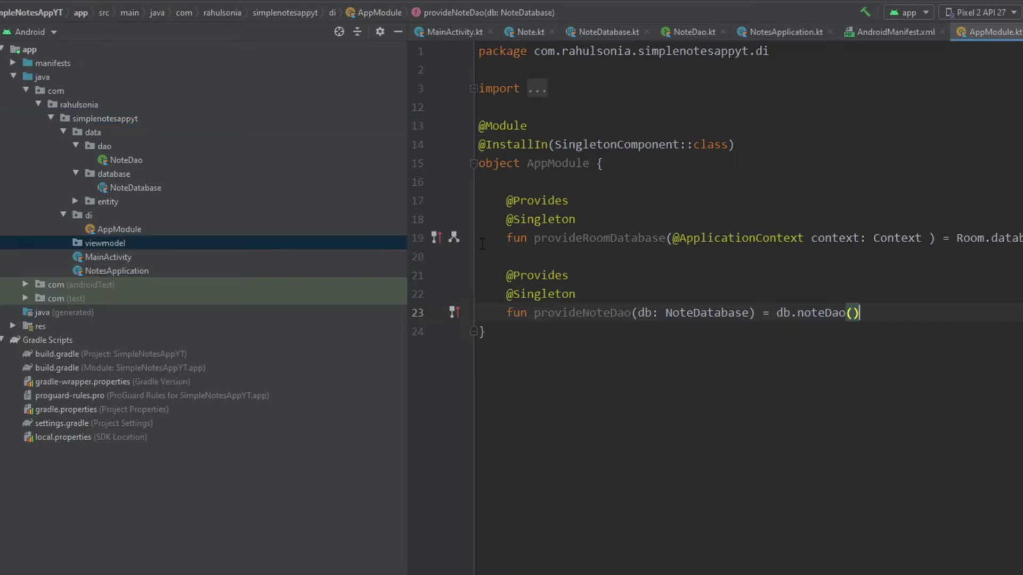
right_click(170, 244)
mouse_move(327, 251)
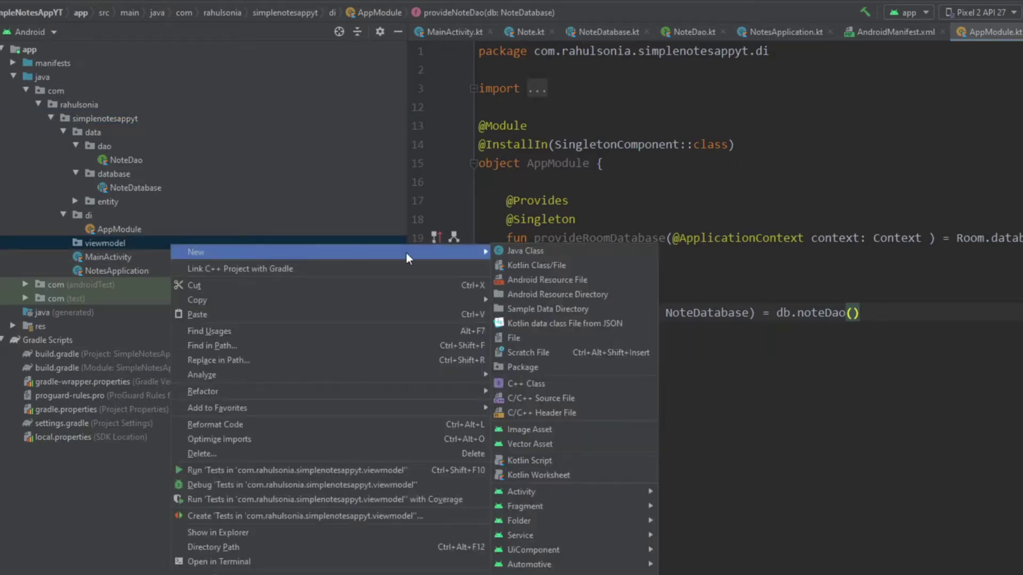
left_click(538, 265)
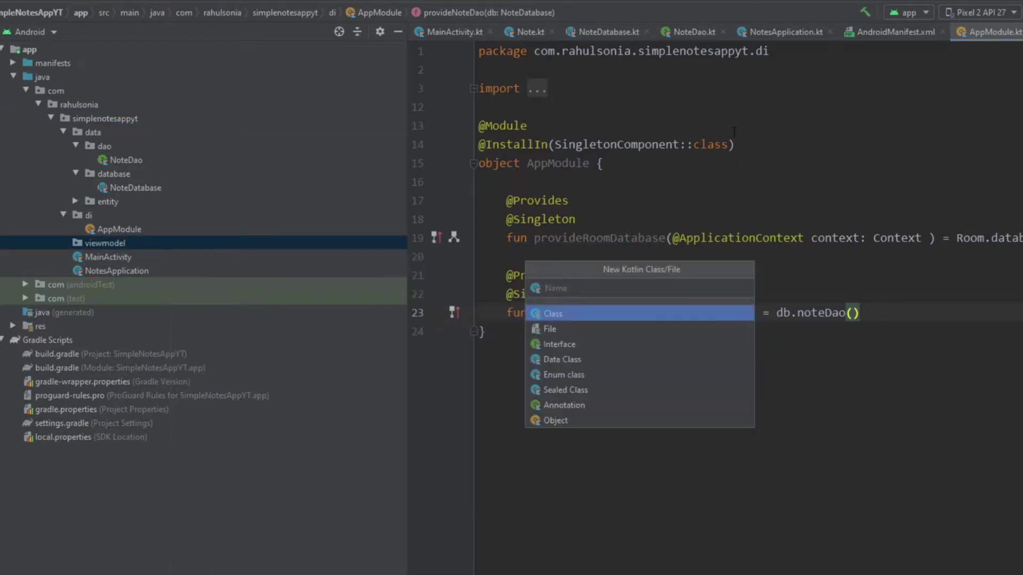
type("Note")
type("ViewModel")
key("Return")
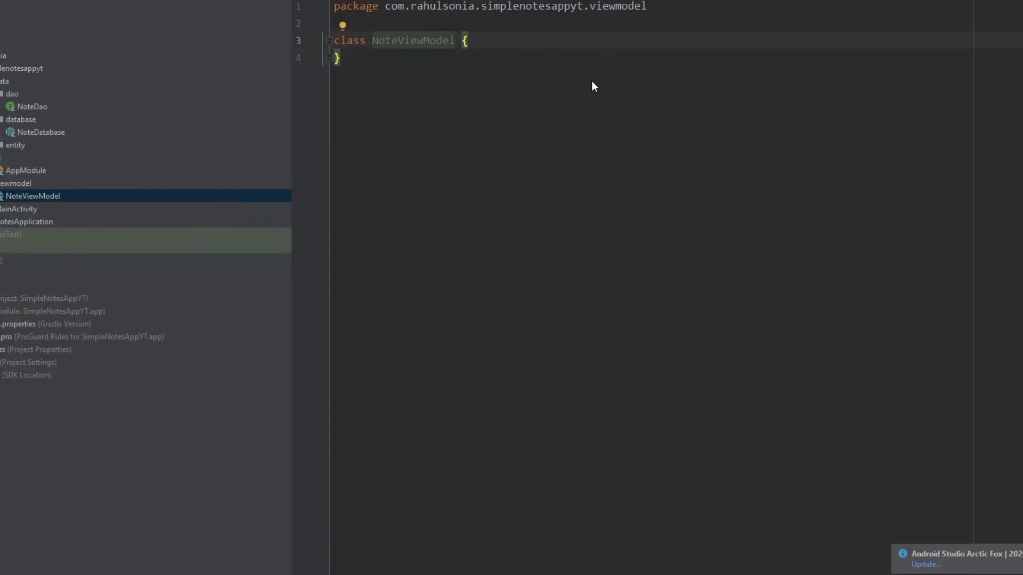
key("Up")
key("Return")
type("@")
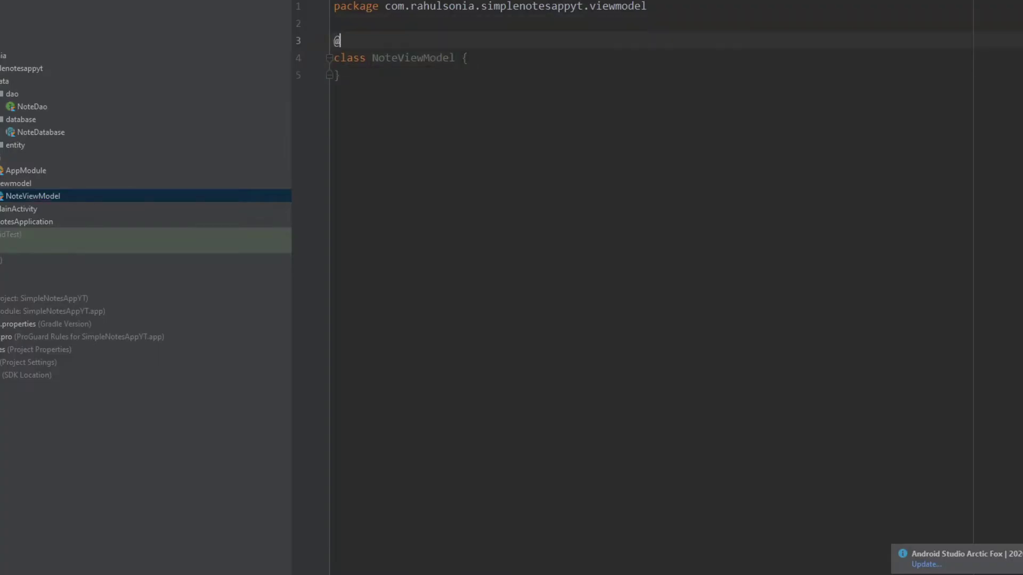
type("Hi")
key("Down")
key("Return")
Make NoteViewModel extend ViewModel().
key("Down")
key("Right")
key("Right")
key("Right")
key("End")
type(": View")
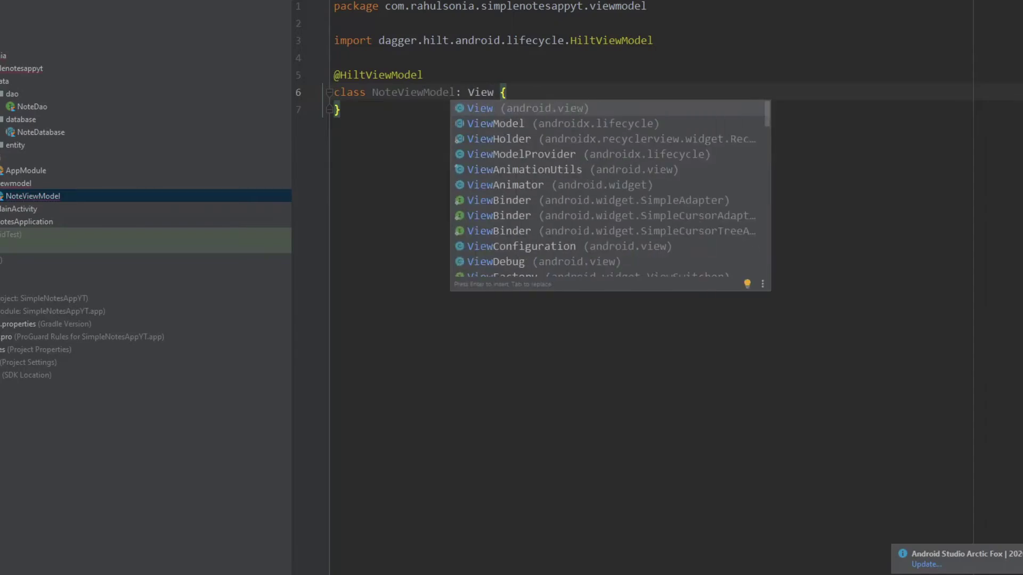
key("Down")
key("Return")
type("()")
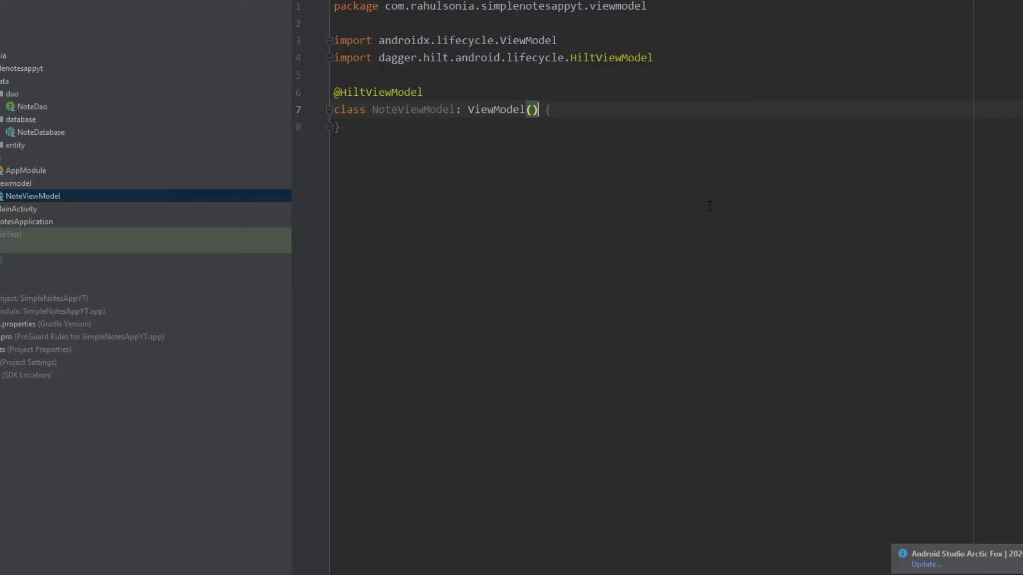
key("Left")
key("Left")
key("Left")
key("Left")
key("Left")
key("Left")
key("Left")
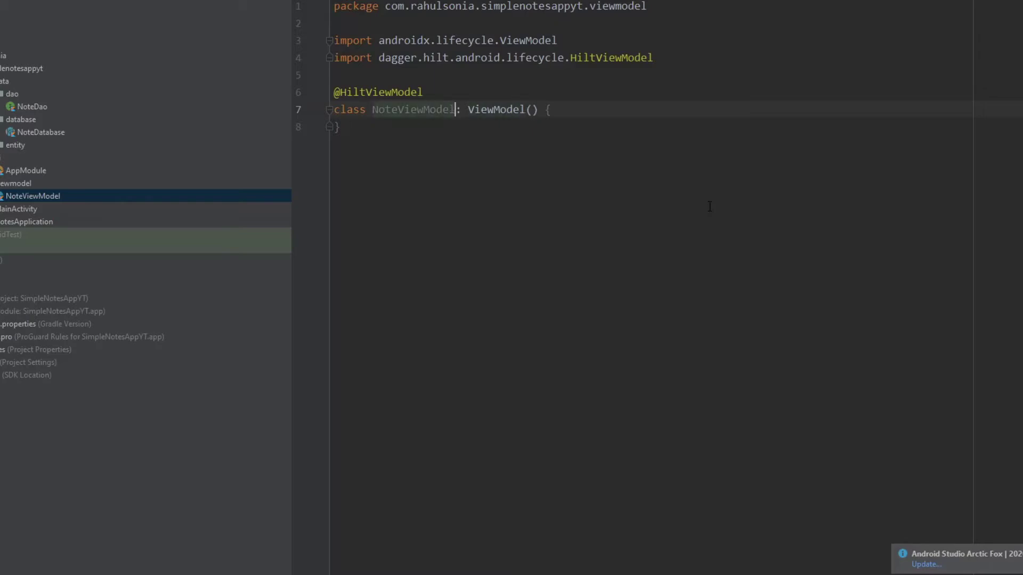
type("@Inje")
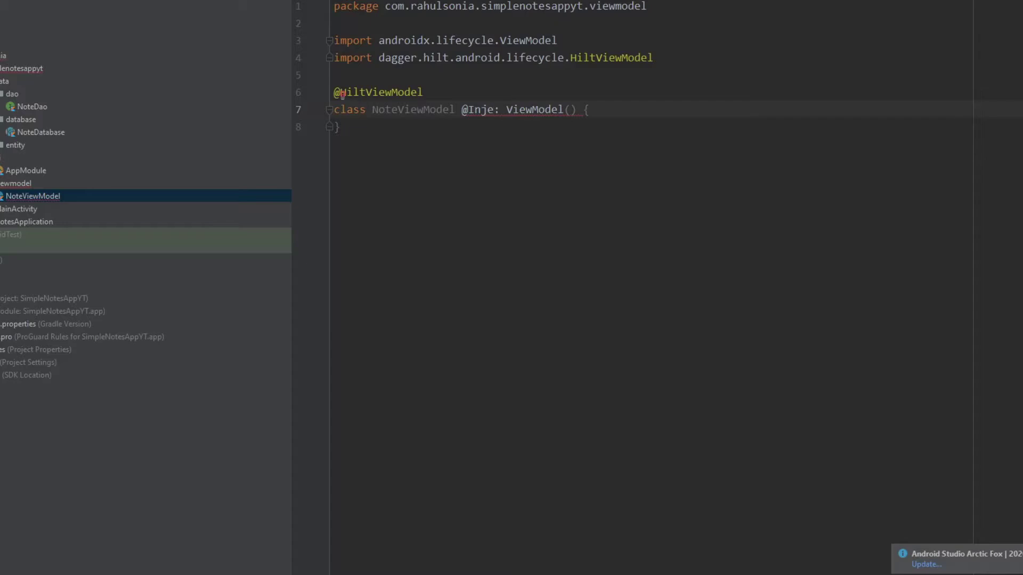
type("ct ")
type("co")
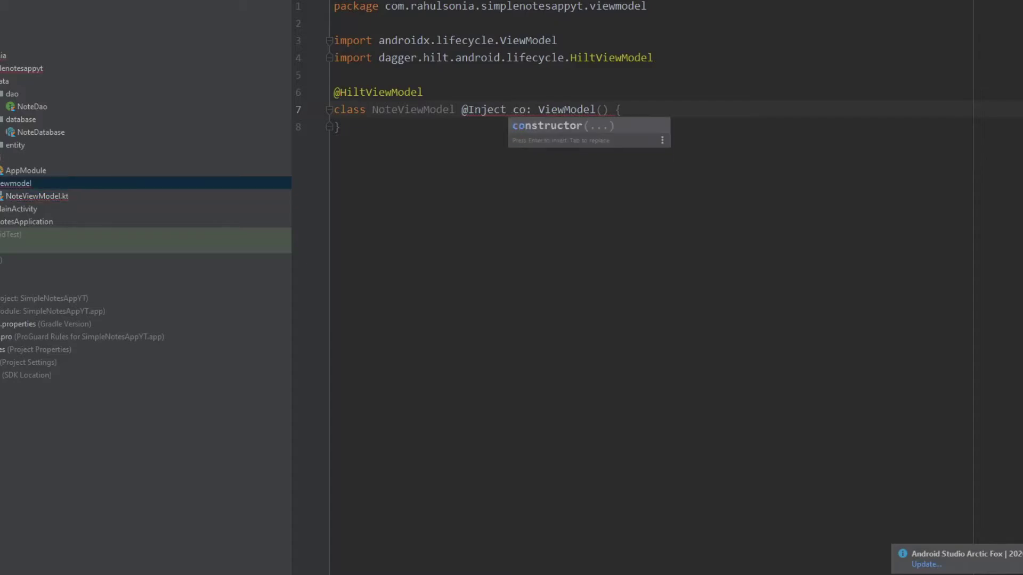
key("Return")
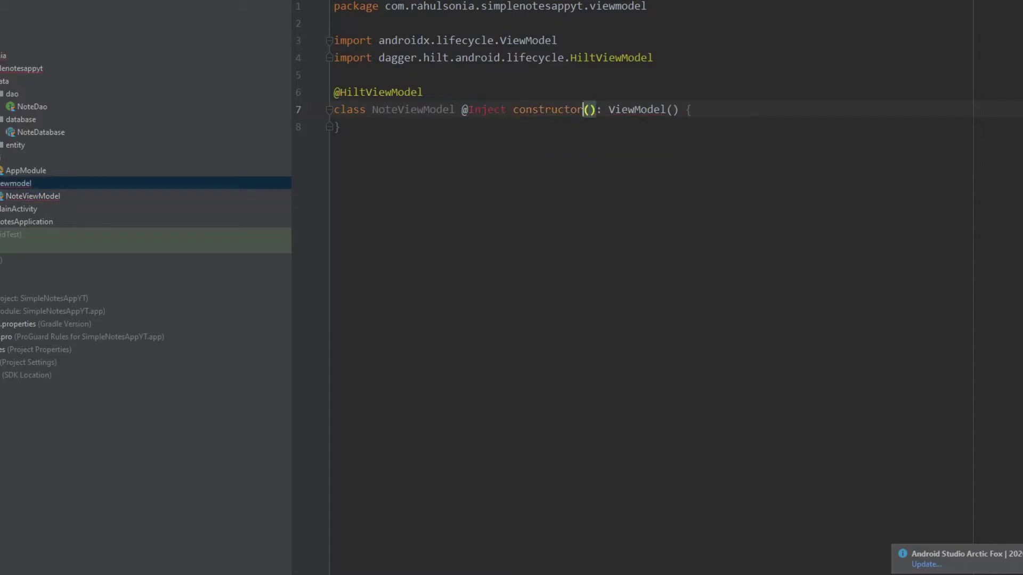
key("Left")
key("Left")
key("Left")
key("Left")
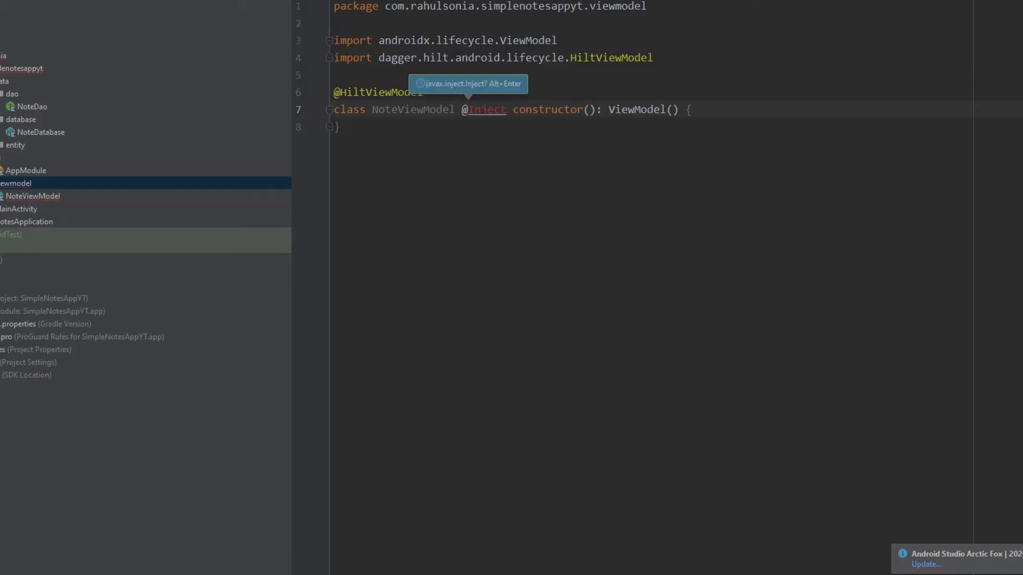
key("alt+Return")
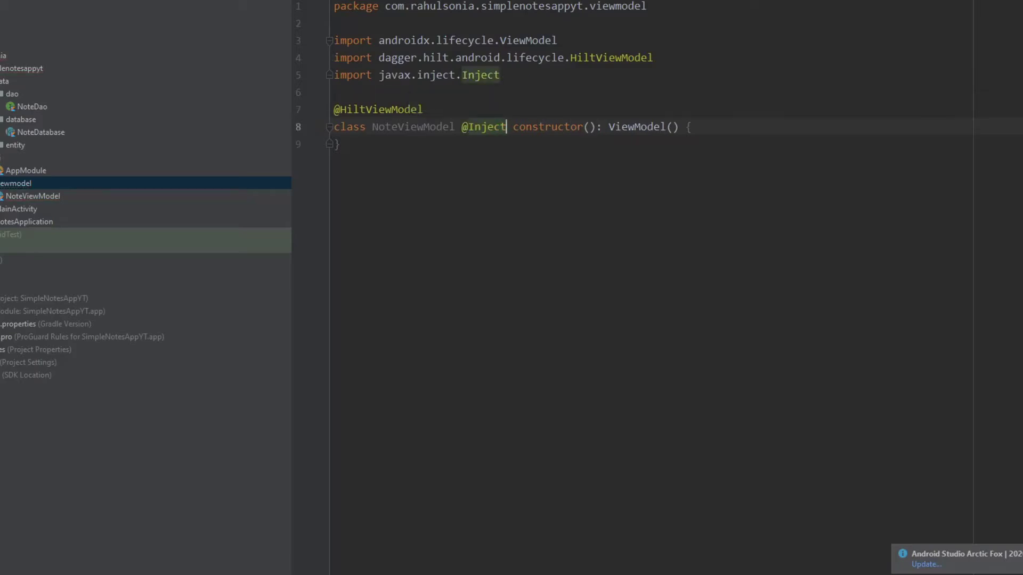
key("Right")
key("Right")
key("Right")
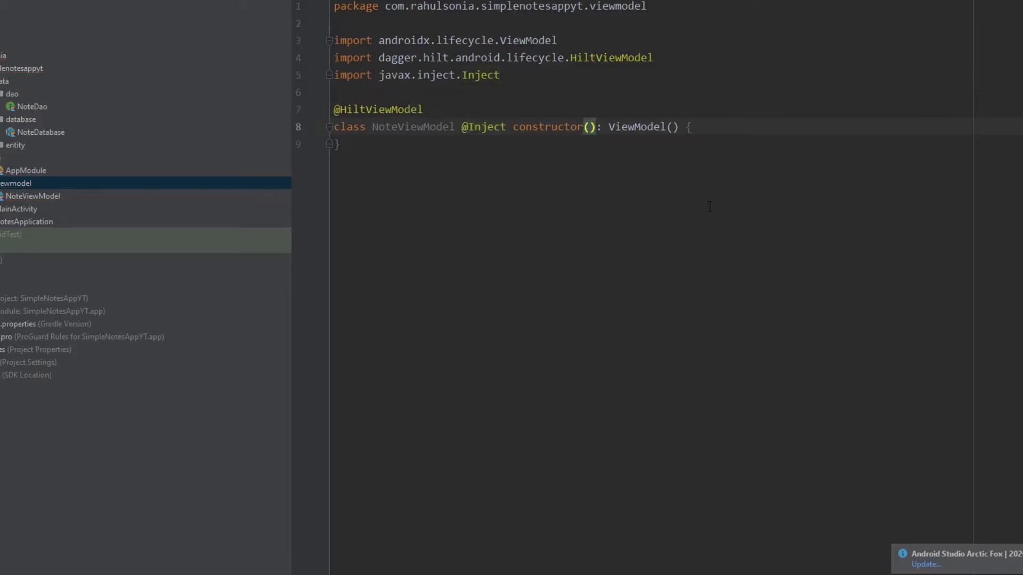
type("pri")
key("Return")
type("val note")
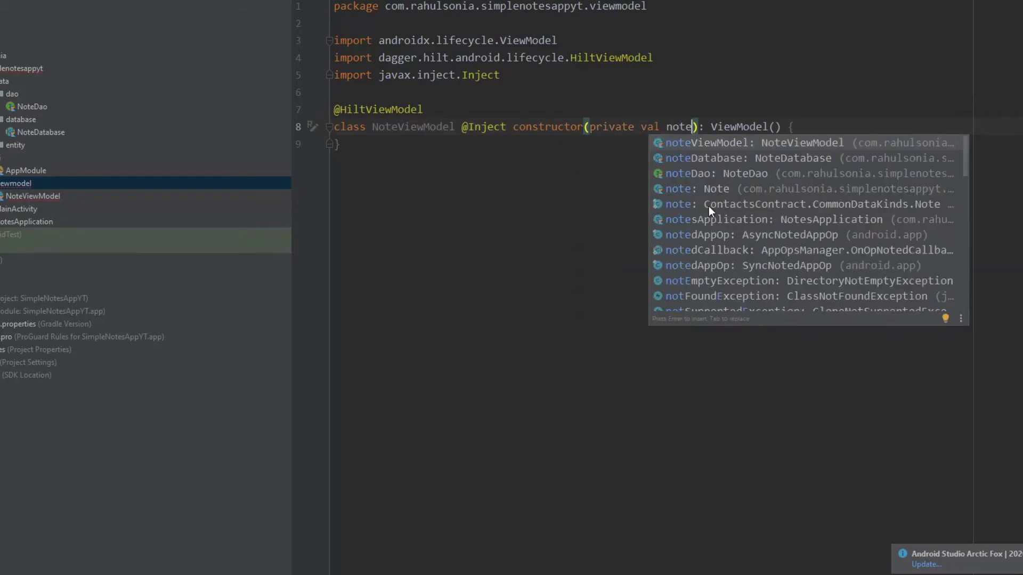
key("Down")
key("Down")
key("Return")
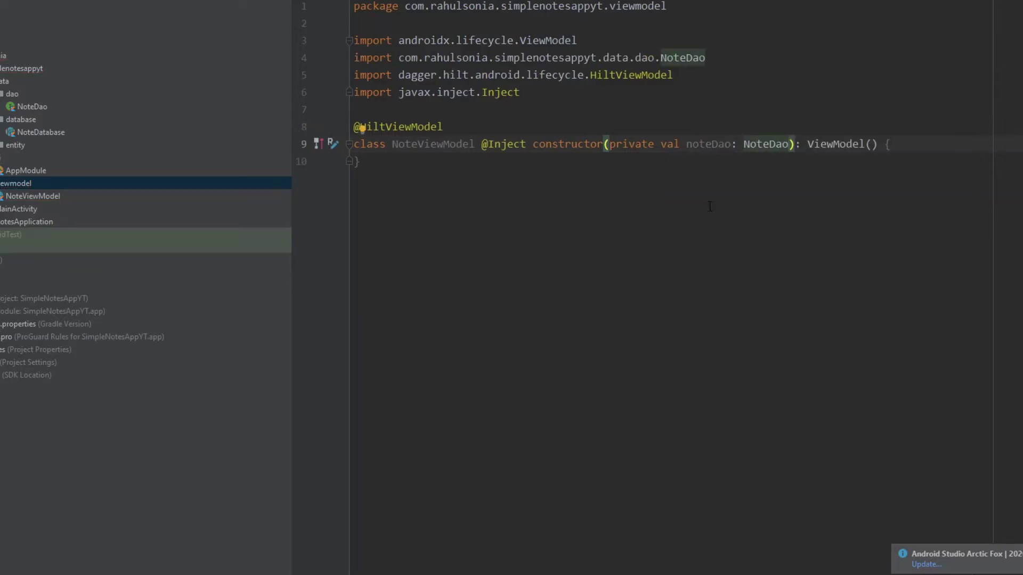
Add val notes = noteDao.getAllNotes() inside the NoteViewModel class body.
key("End")
key("Return")
key("Return")
type("val note")
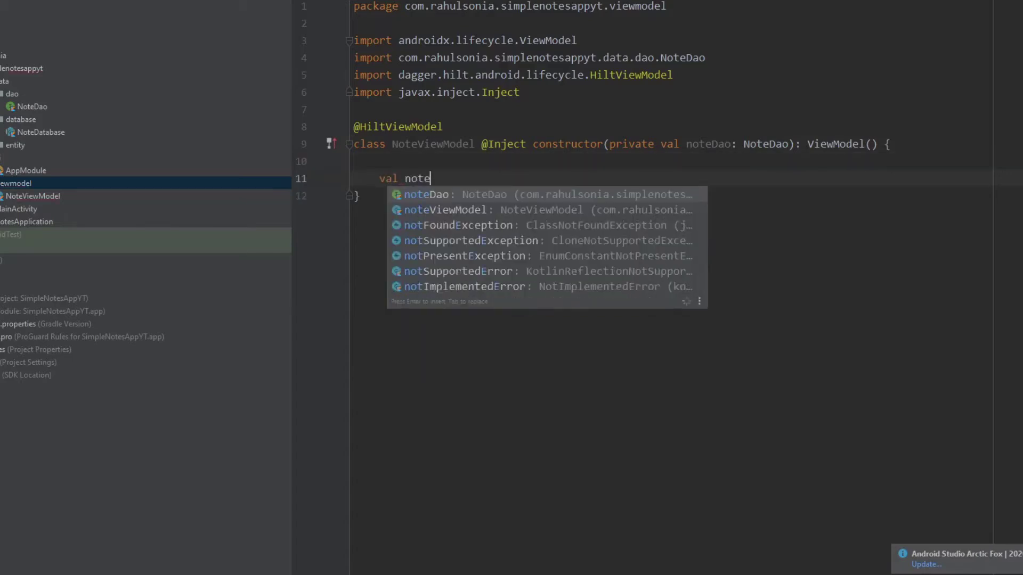
type("s = ")
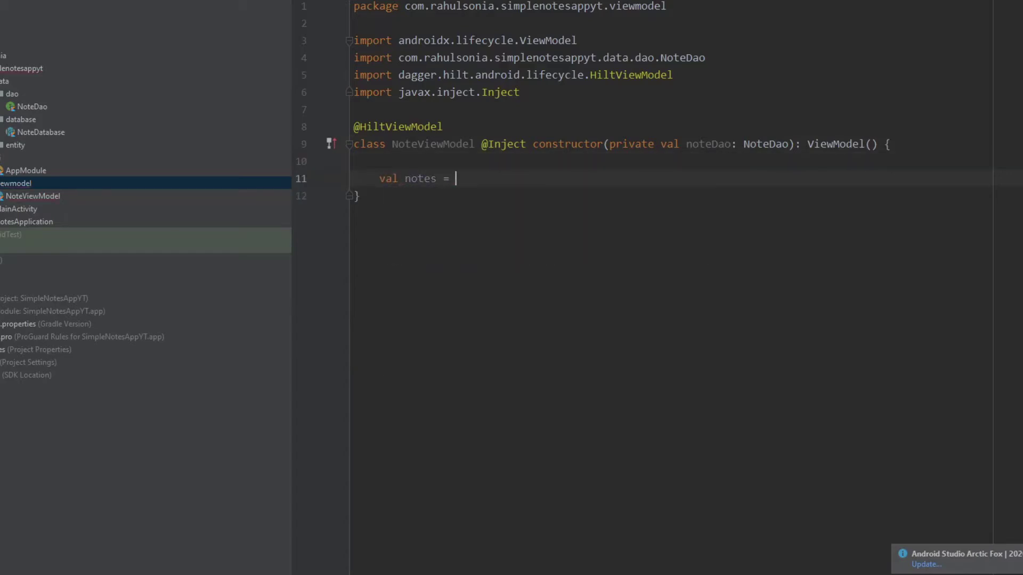
type("note")
key("Return")
type(".ge")
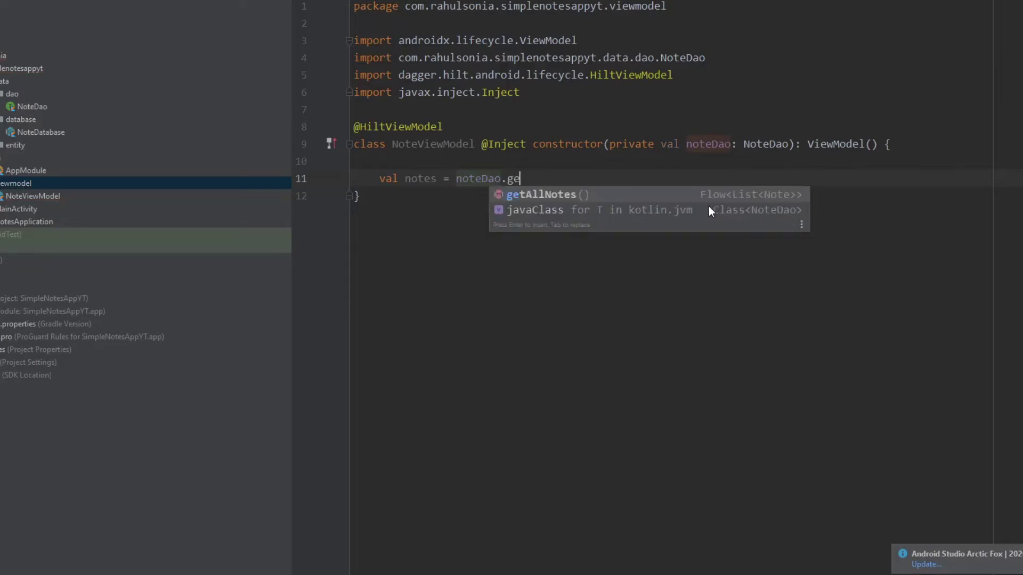
key("Return")
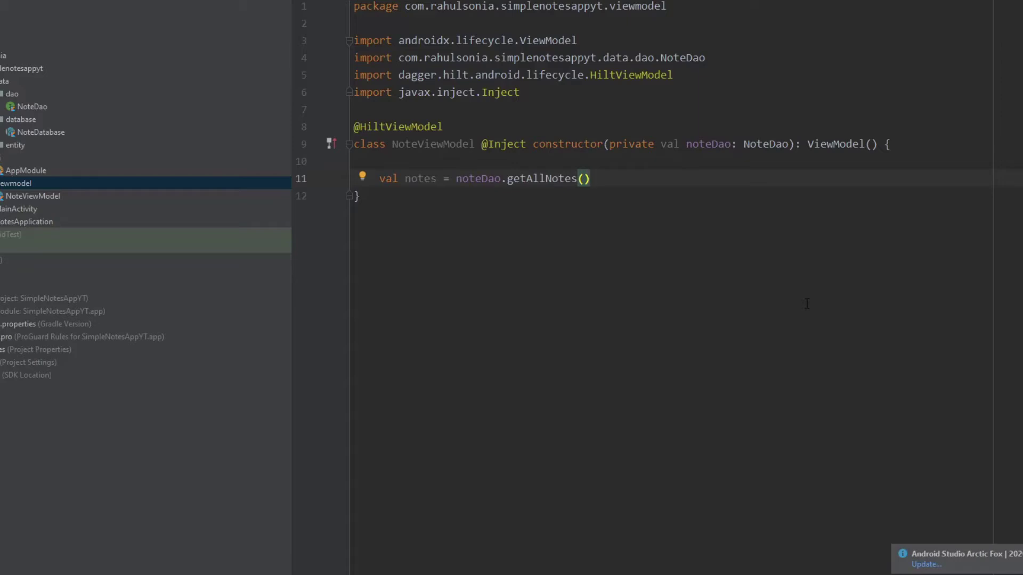
Add lifecycle-viewmodel-ktx 2.3.1 below the Room dependencies, sync Gradle, and reopen NoteViewModel.kt.
double_click(79, 311)
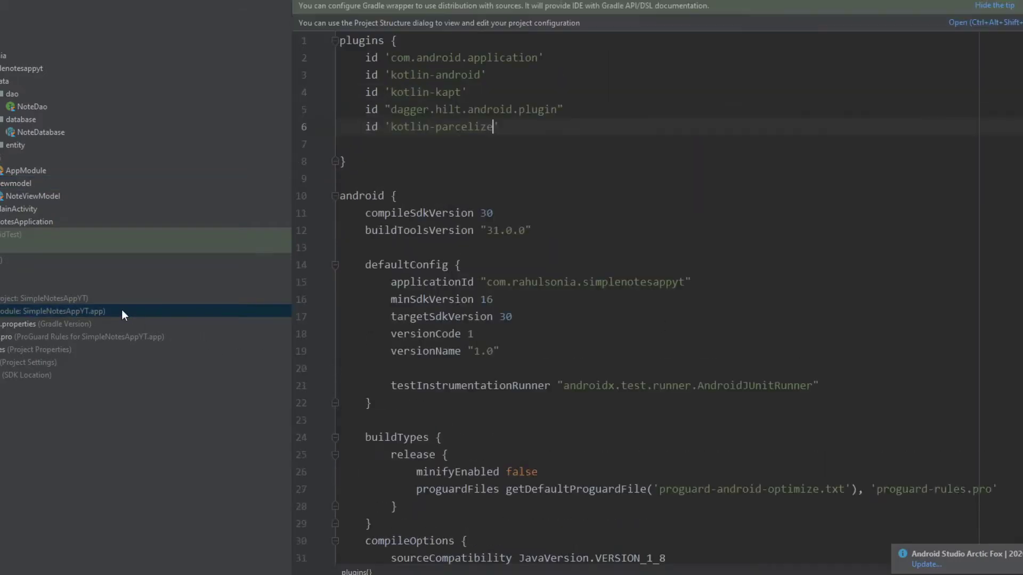
scroll(512, 276, "down", 4)
scroll(512, 276, "down", 2)
scroll(512, 276, "down", 3)
scroll(610, 290, "down", 1)
scroll(666, 325, "down", 1)
left_click(737, 445)
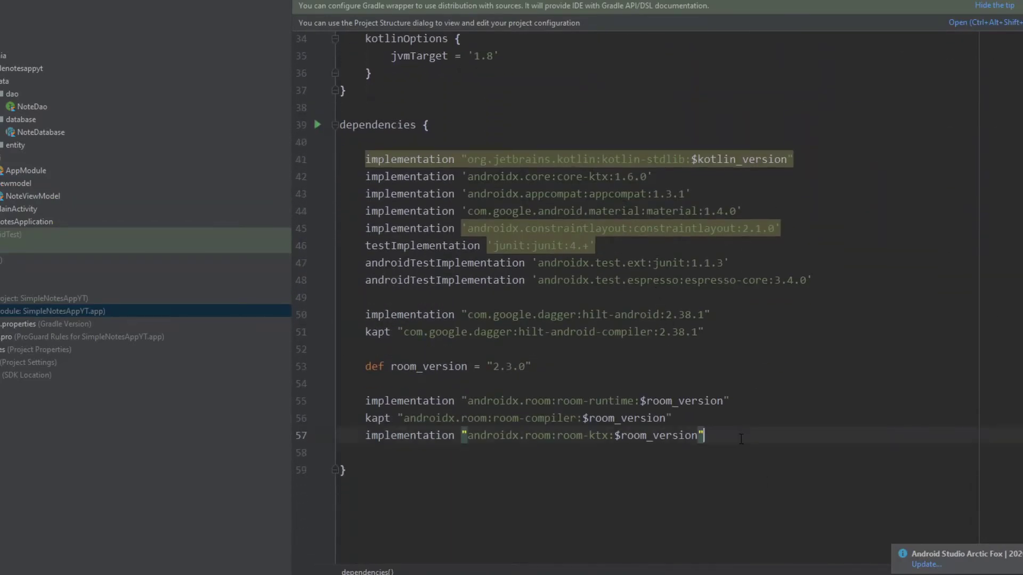
key("Return")
key("Return")
type("implementation \"androidx.lifecycle:lifecycle-viewmodel-ktx:2.2.0\"")
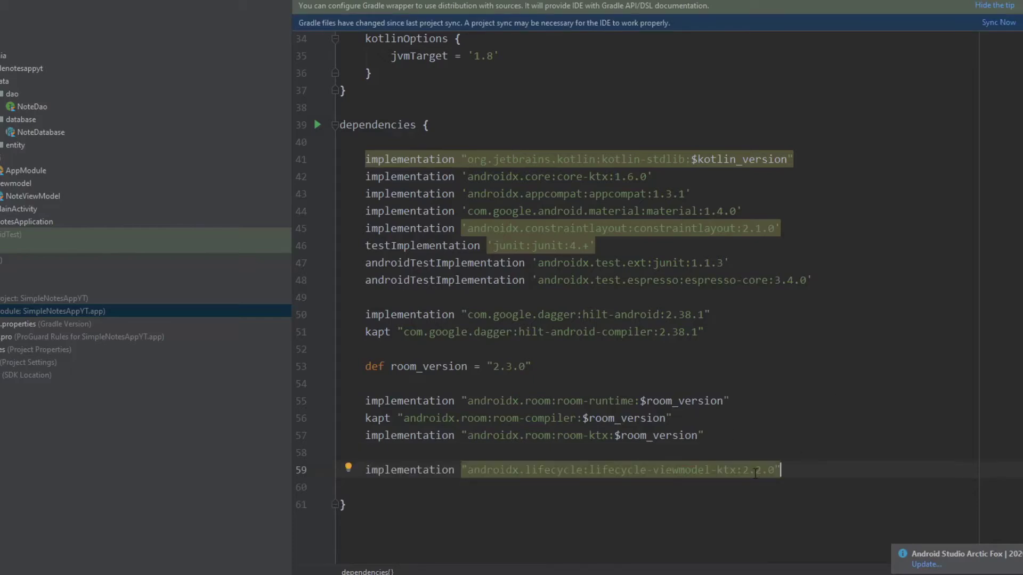
mouse_move(620, 470)
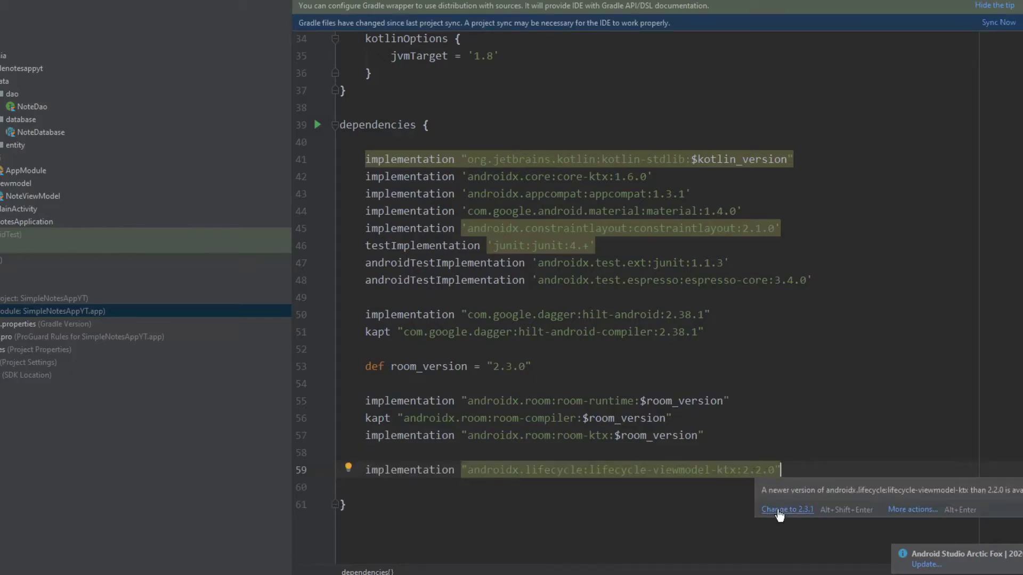
left_click(779, 509)
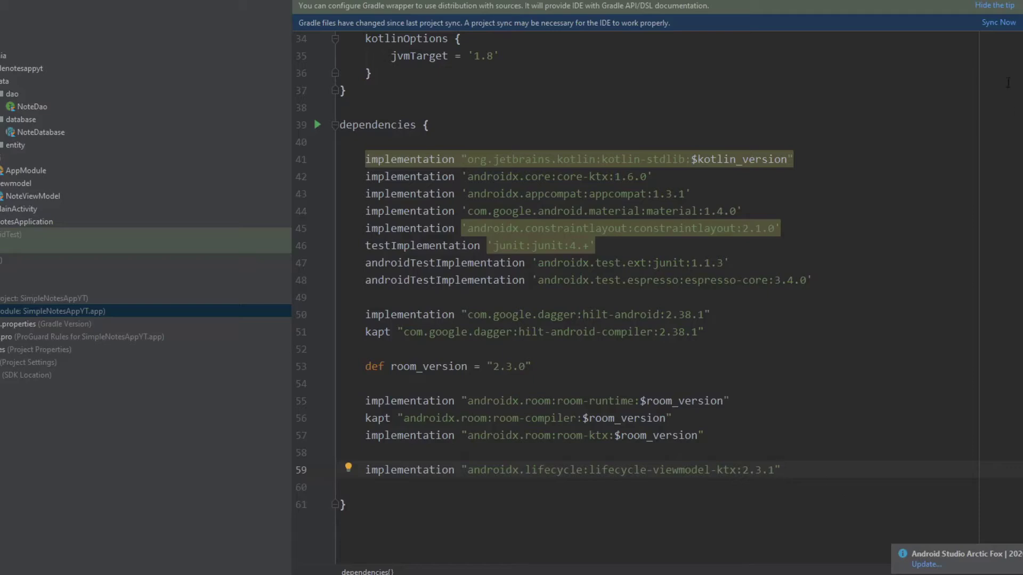
left_click(999, 22)
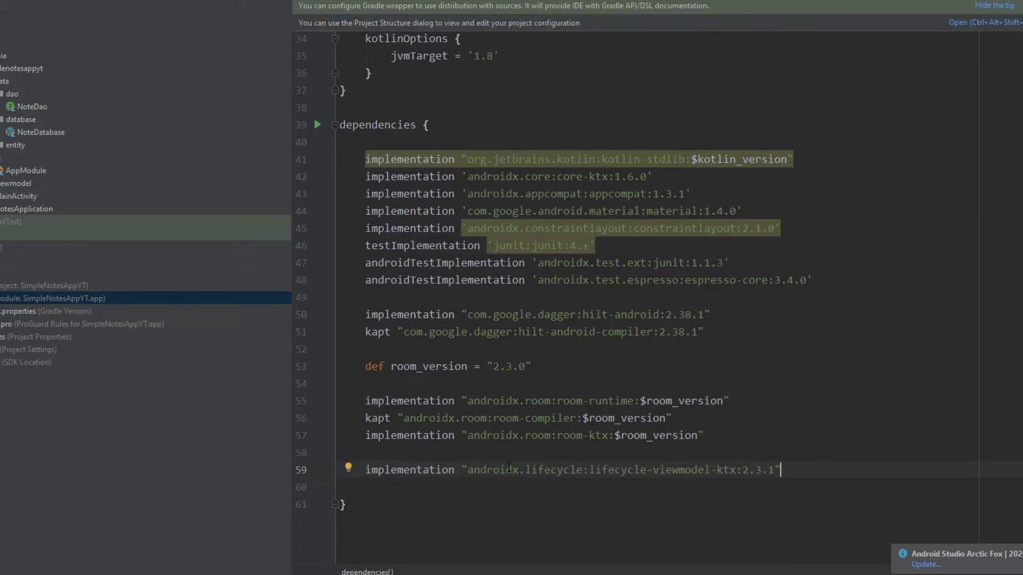
double_click(69, 185)
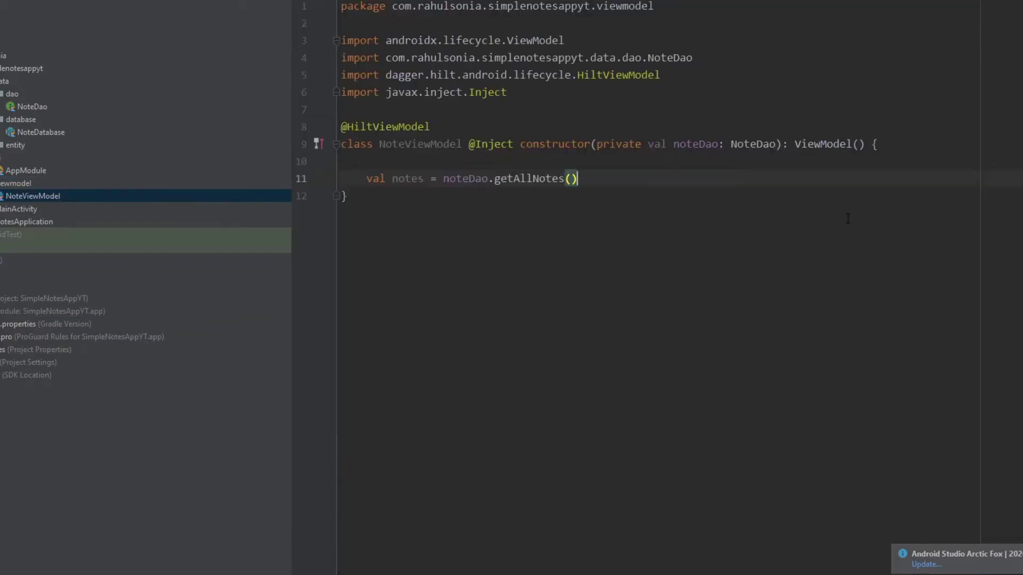
Write fun insertNote(note: Note) = viewModelScope.launch { noteDao.insertNote(note) }.
key("Return")
key("Return")
type("f")
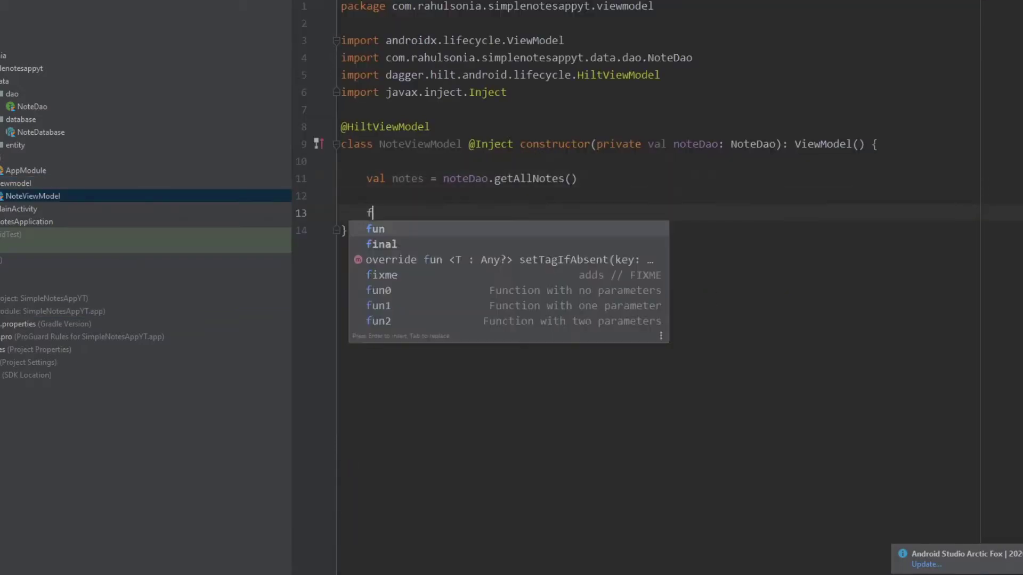
type("un insertNote(")
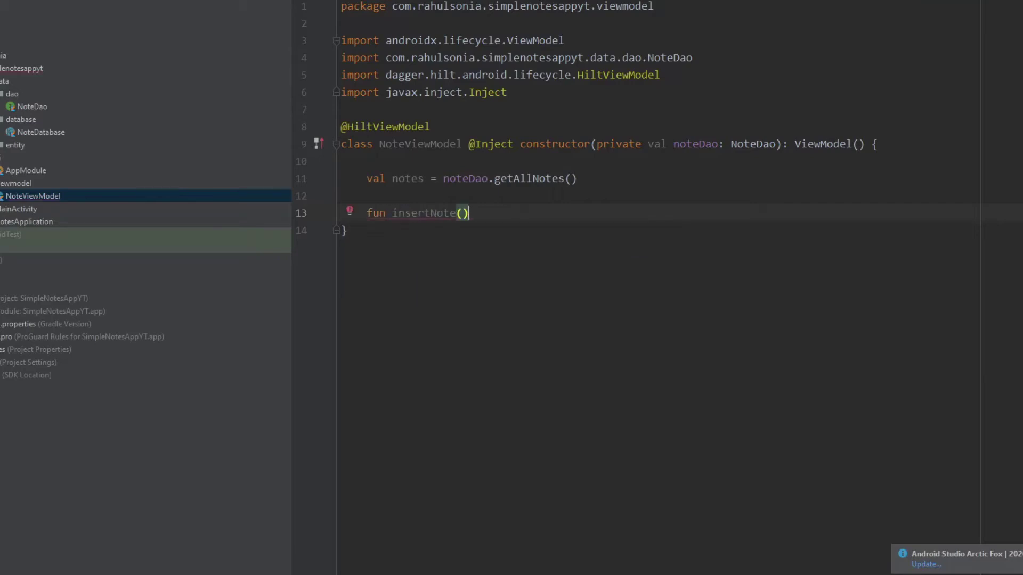
type("note")
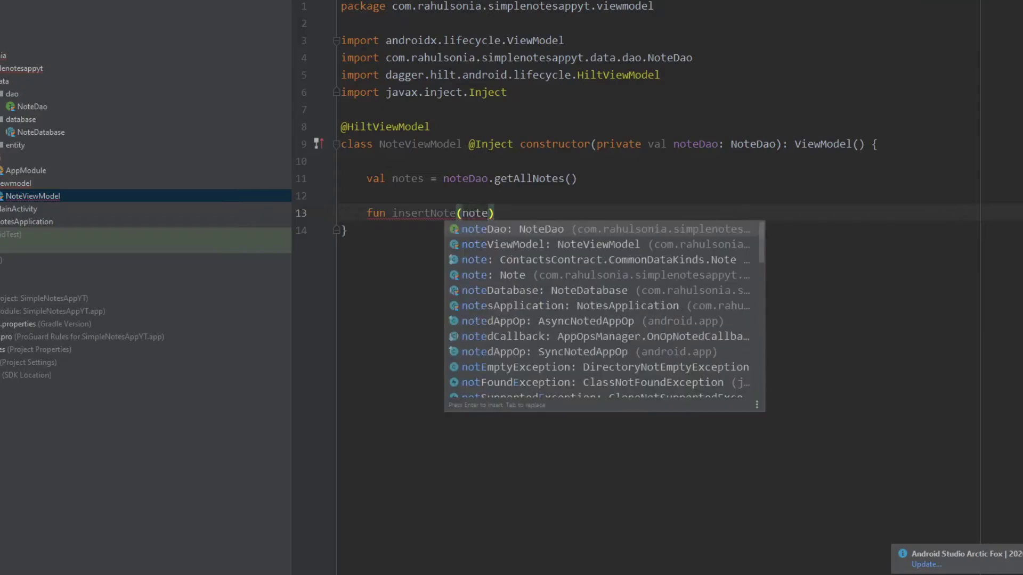
type(": Note")
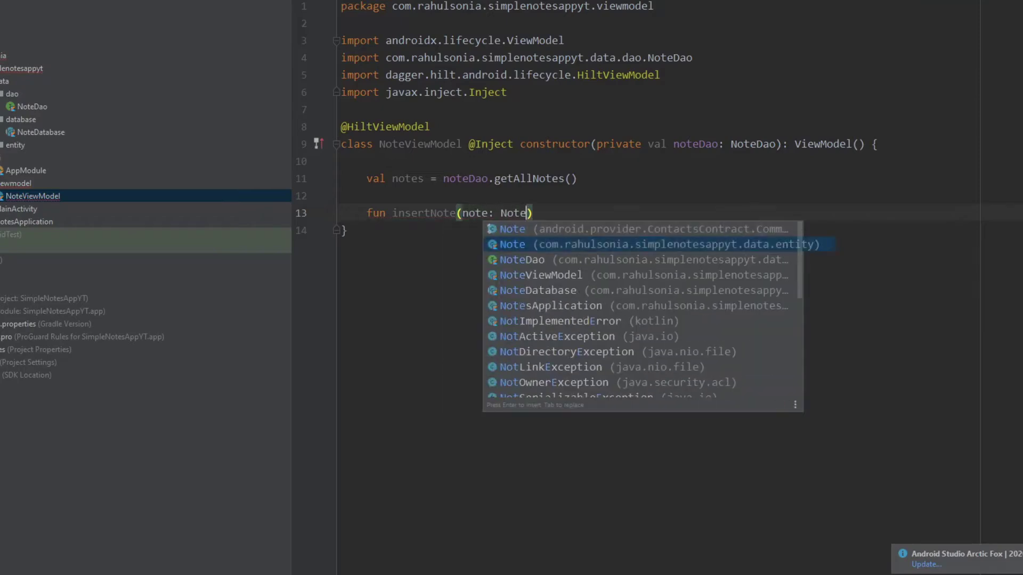
key("Down")
key("Return")
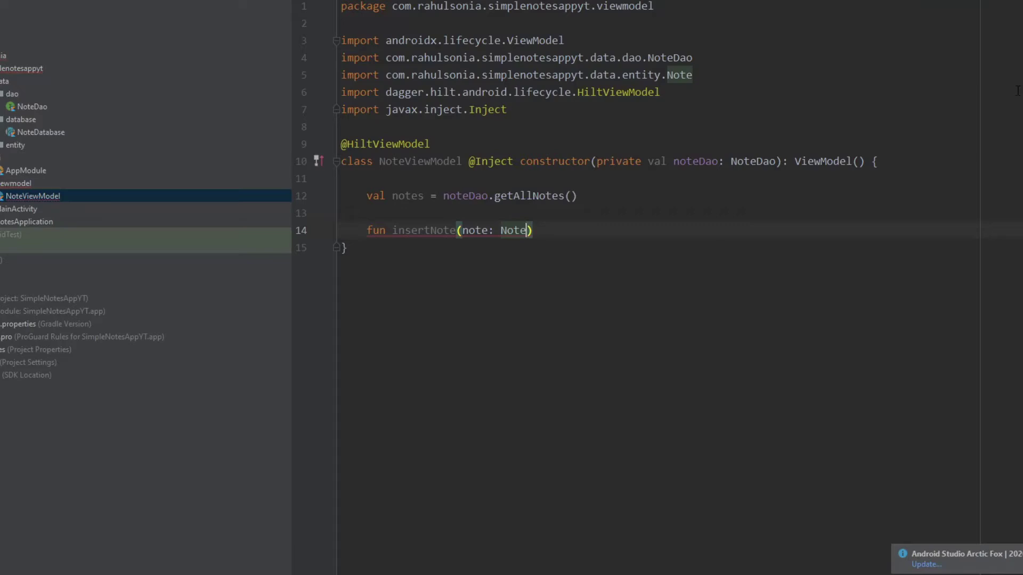
key("Right")
type("= vi")
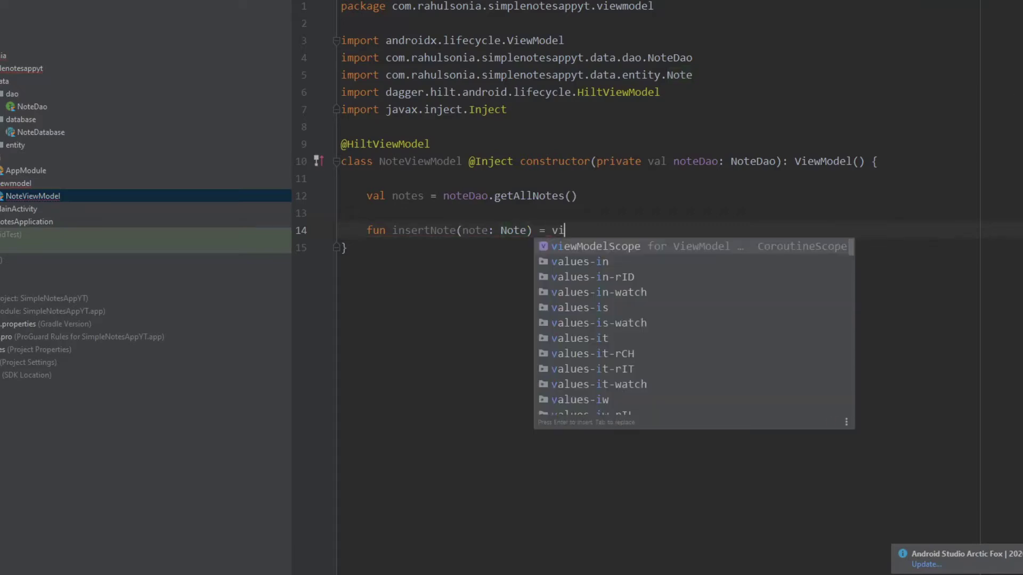
key("Return")
type(".la")
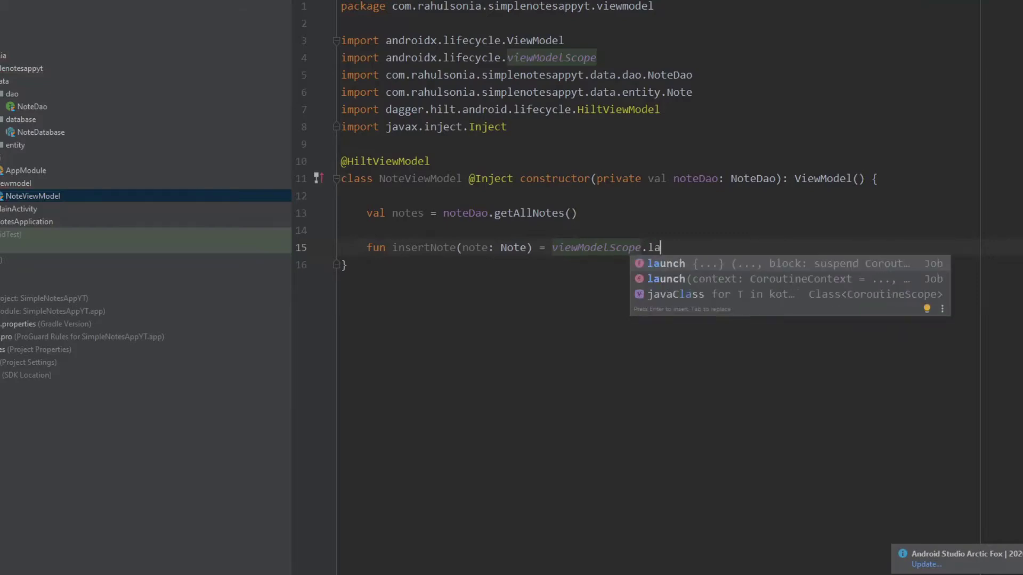
key("Return")
key("Return")
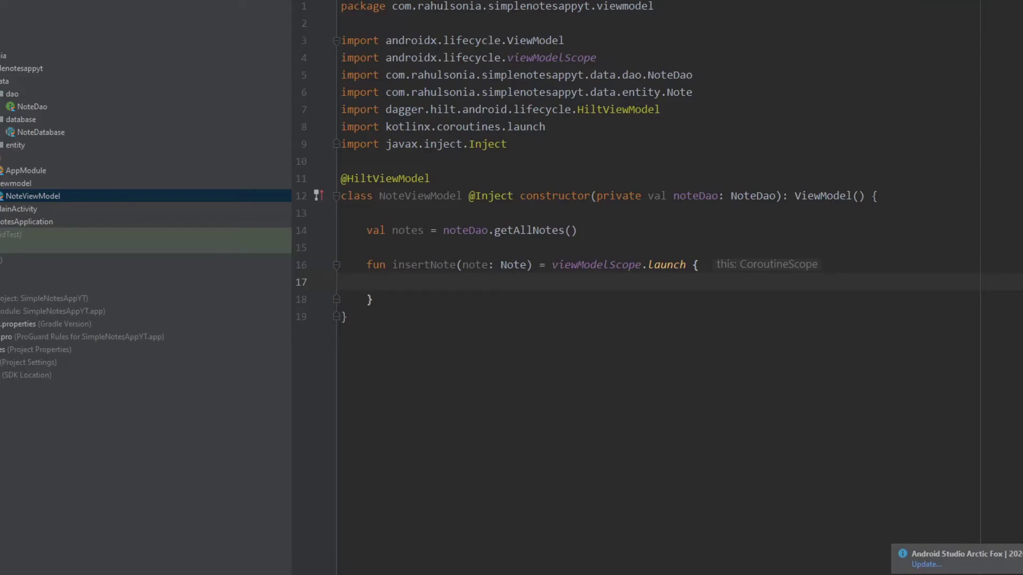
type("note")
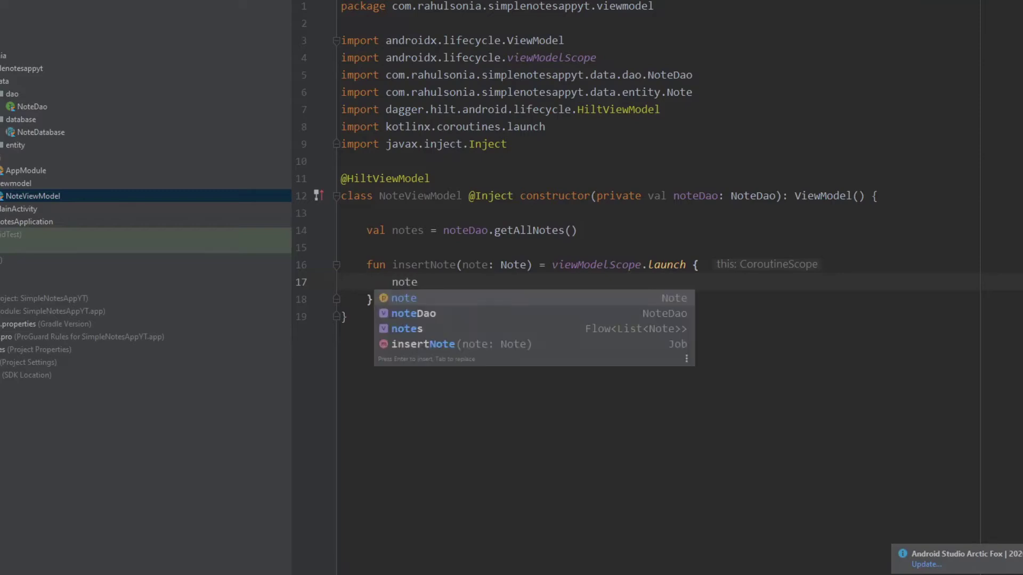
key("Down")
key("Return")
type(".i")
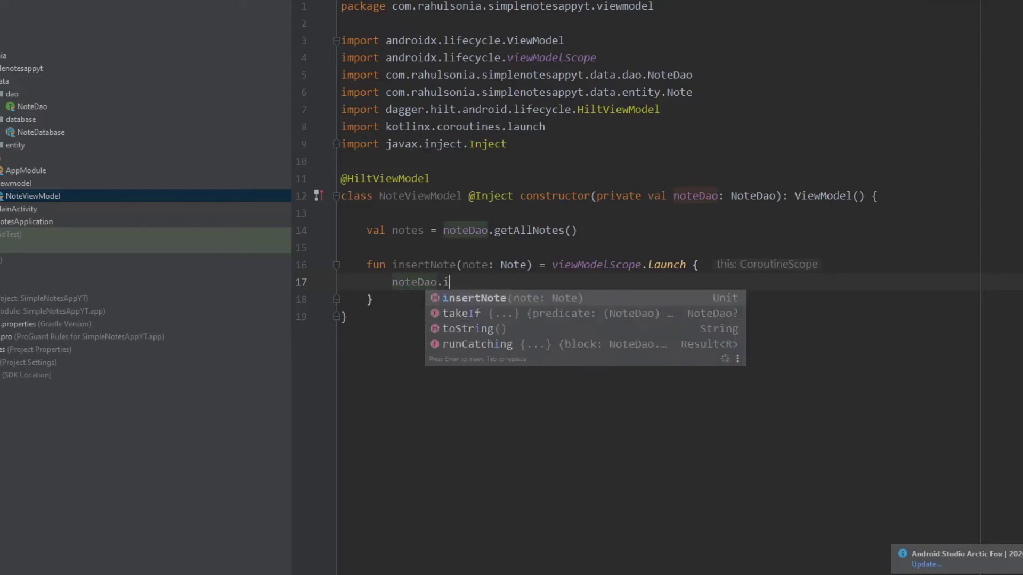
key("Return")
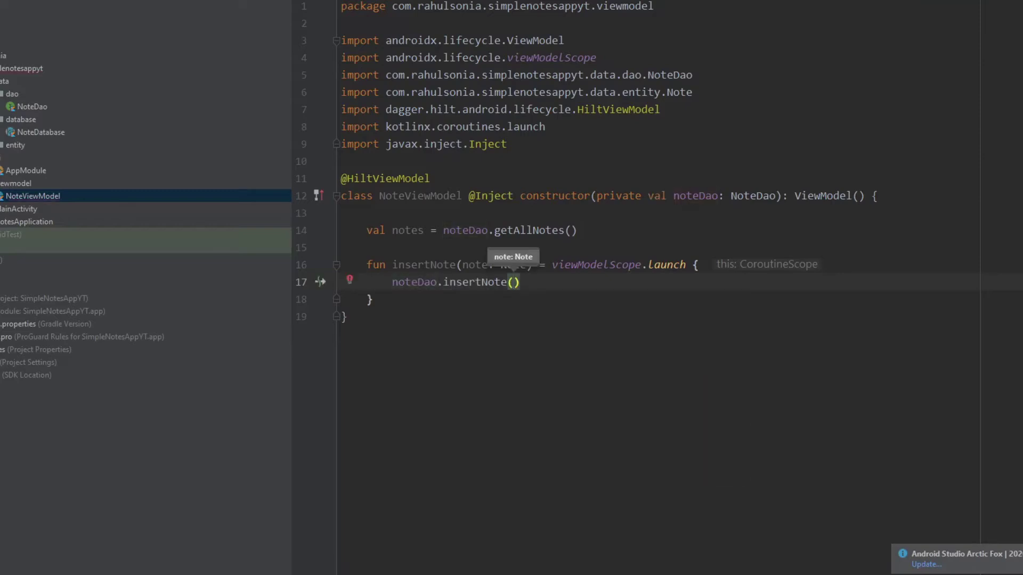
type("note")
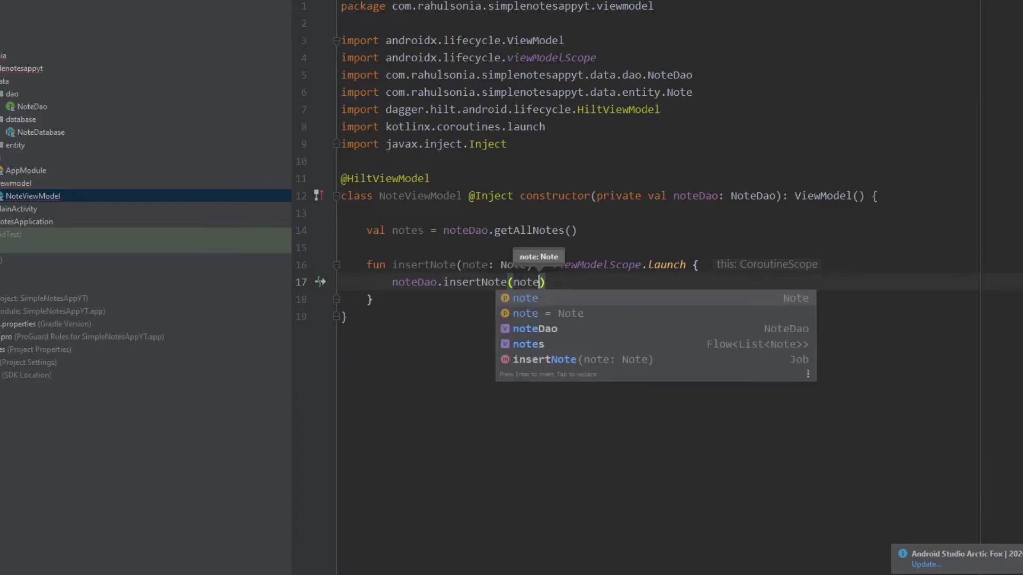
type(")")
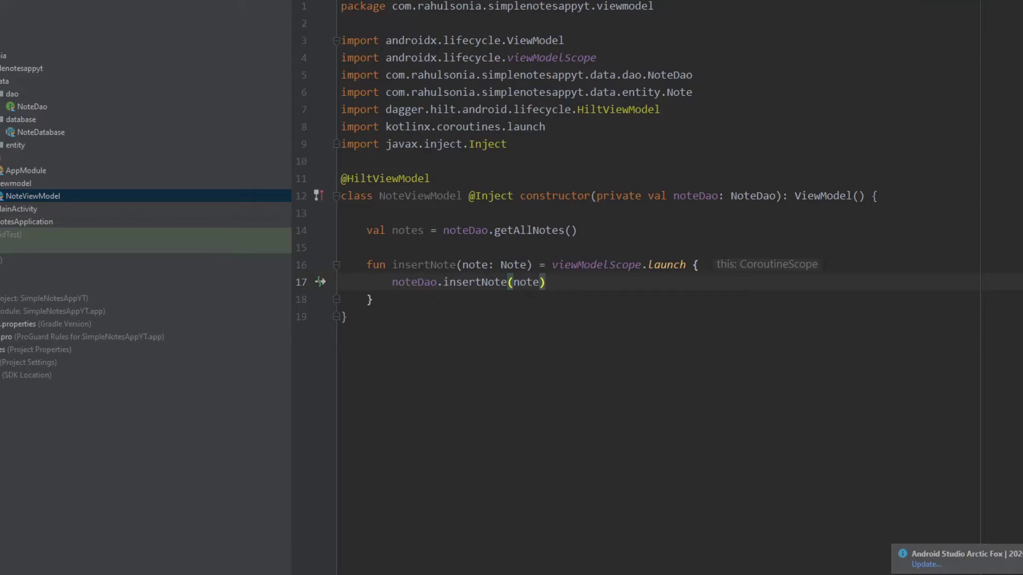
Below insertNote, declare updateNote(note: Note) launching a viewModelScope coroutine.
key("Down")
key("Return")
key("Return")
type("fu")
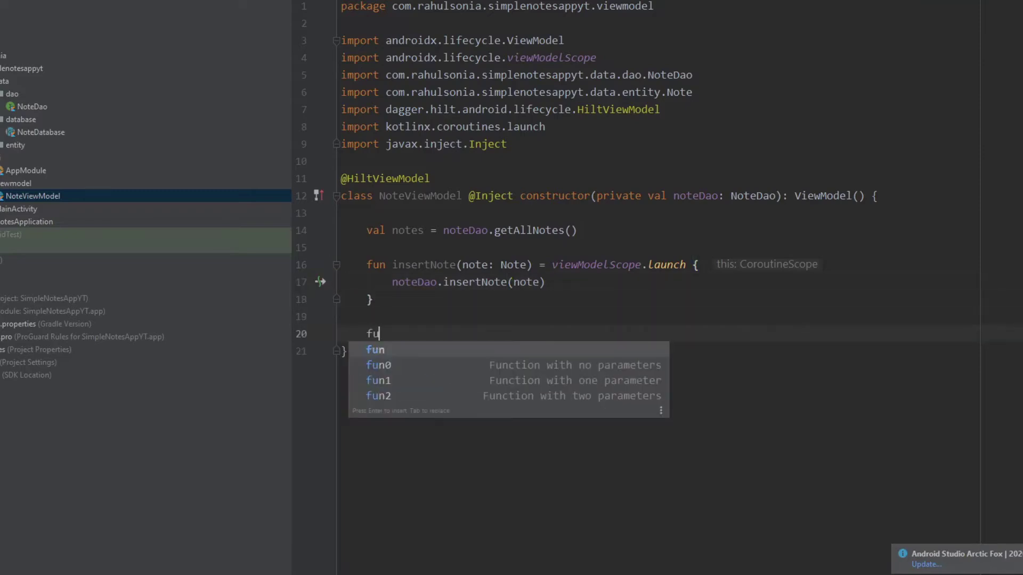
type("n")
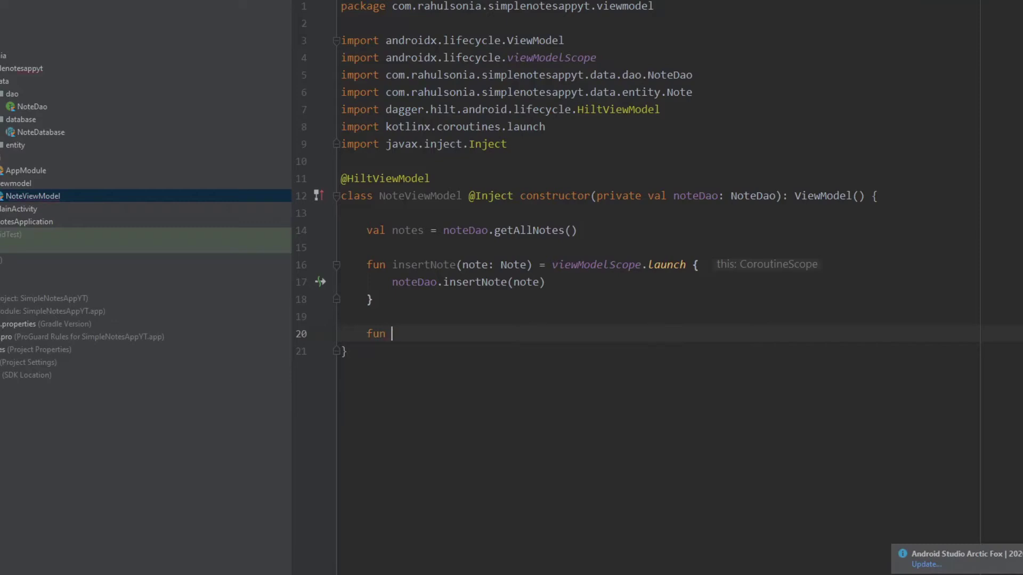
type(" updateNote(note")
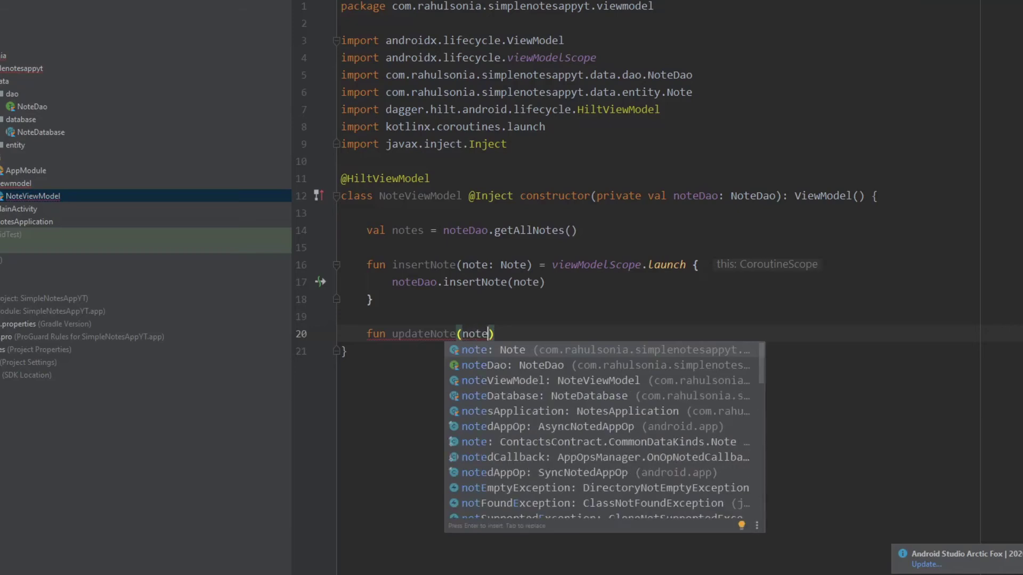
key("Return")
type(") ")
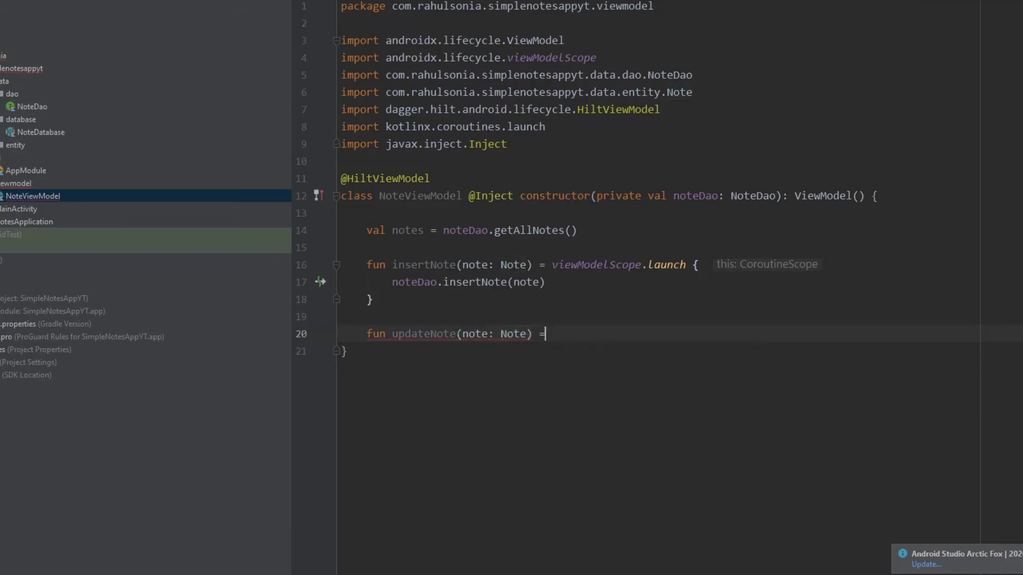
type("= viewm")
key("Return")
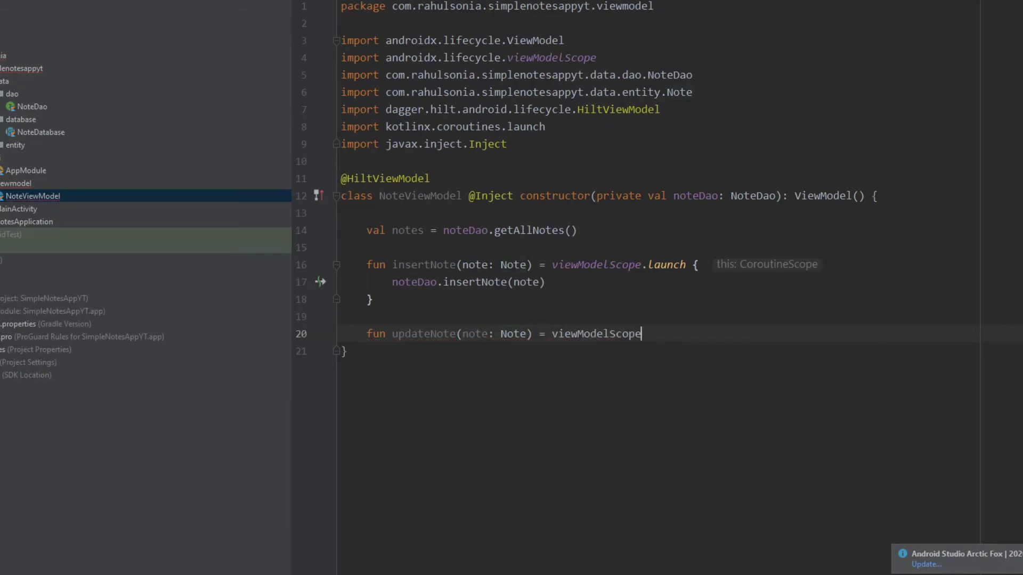
type(".la")
key("Return")
key("Return")
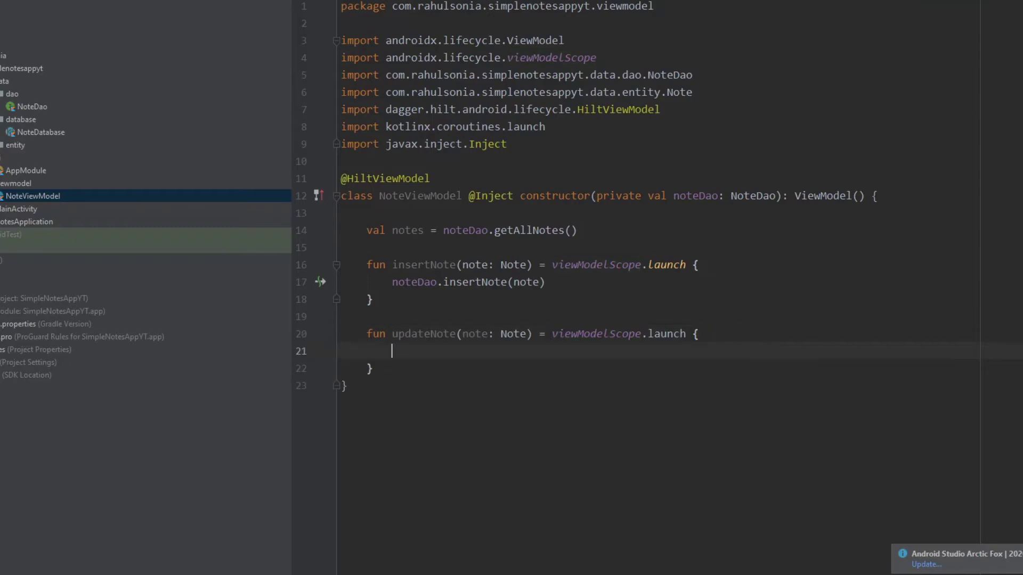
type("note")
Call noteDao.updateNote(note) in the coroutine body, leaving blank lines below updateNote.
key("Down")
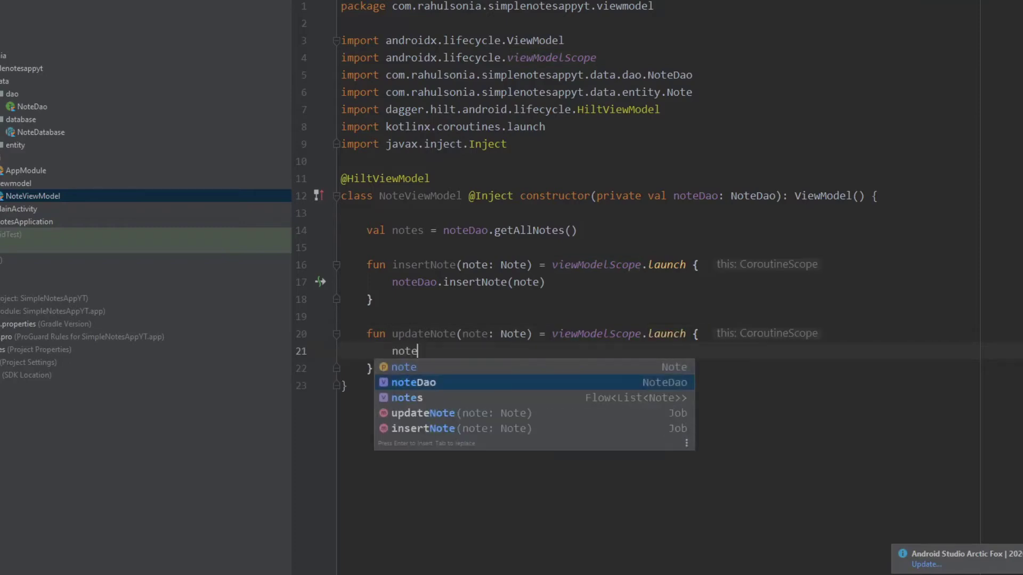
key("Return")
type(".")
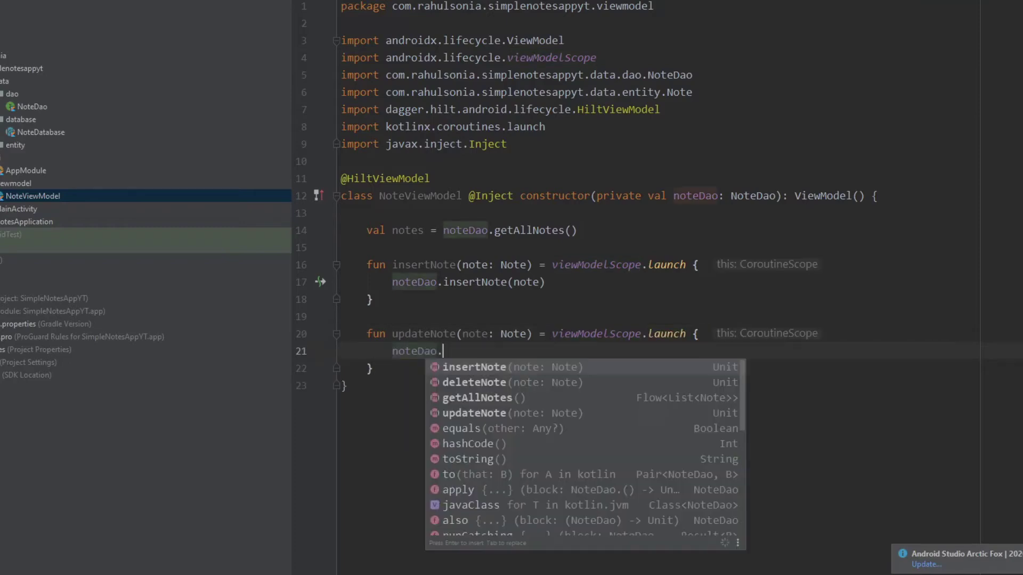
type("up")
key("Return")
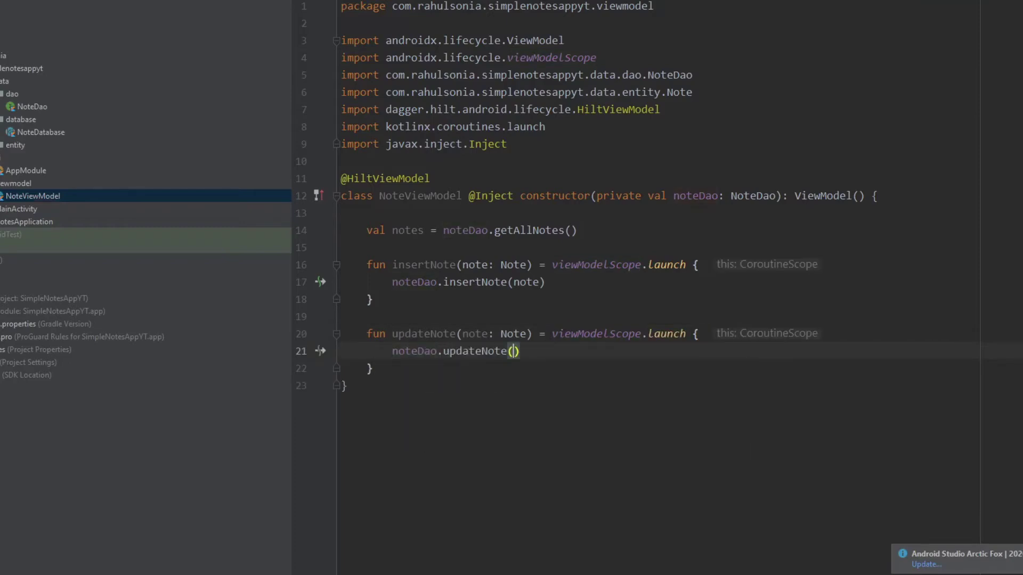
type("no")
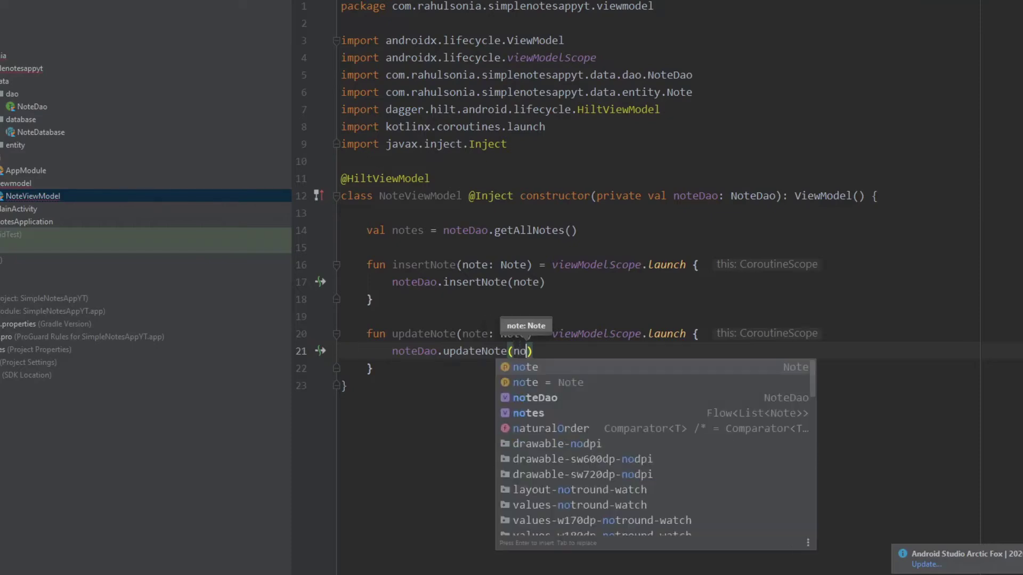
key("Return")
key("Down")
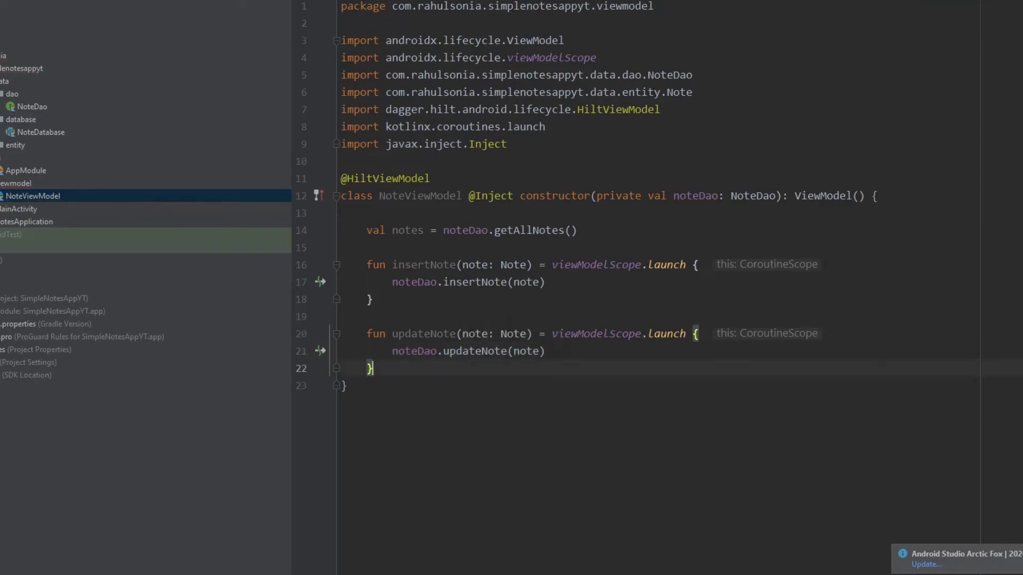
key("Return")
key("Return")
type("fun")
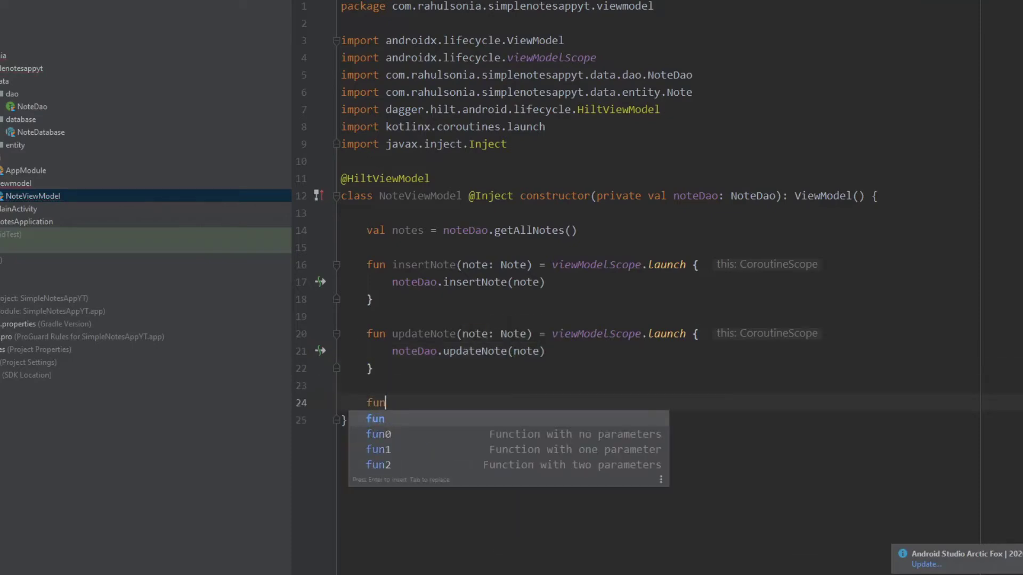
type(" dele")
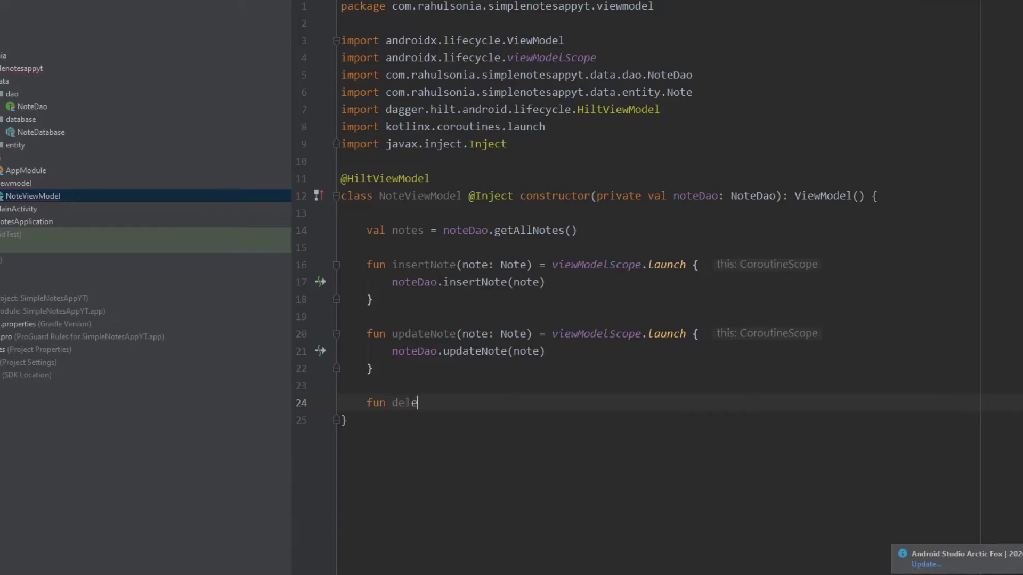
type("teNote(")
type("no")
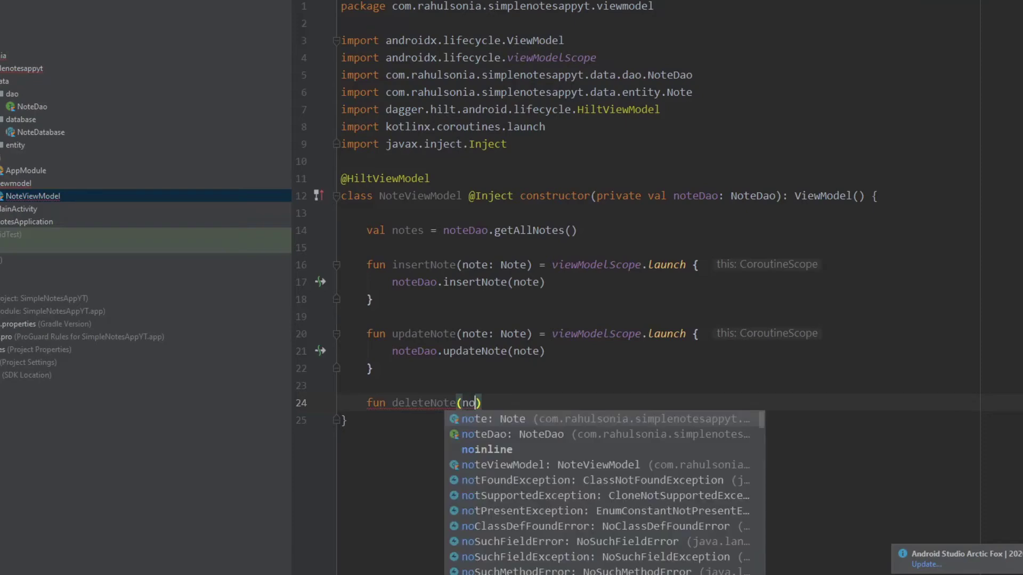
Write fun deleteNote(note: Note) = viewModelScope.launch { noteDao.deleteNote(note) }.
key("Return")
key("Right")
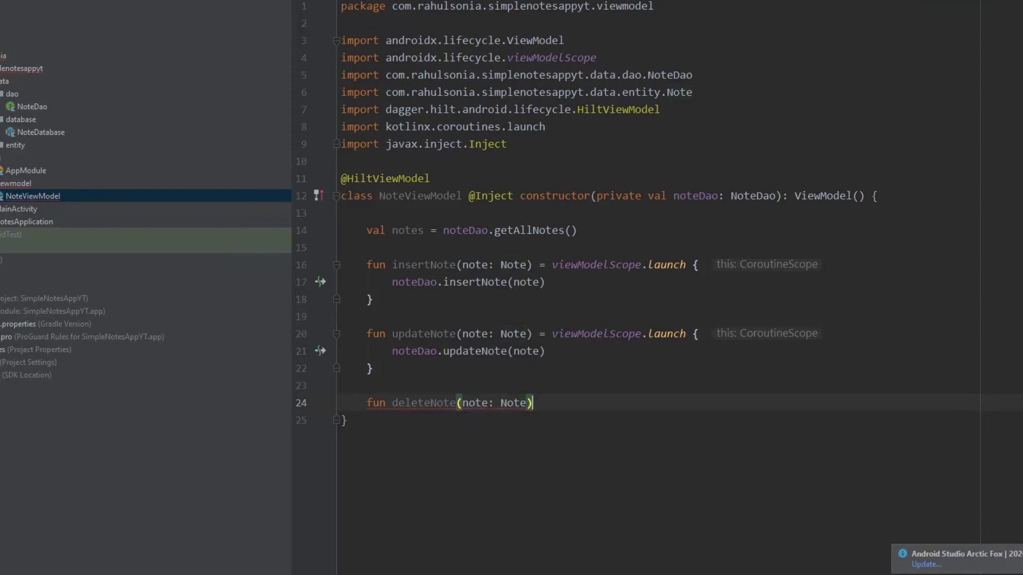
type("= vi")
key("Return")
type(".la")
key("Return")
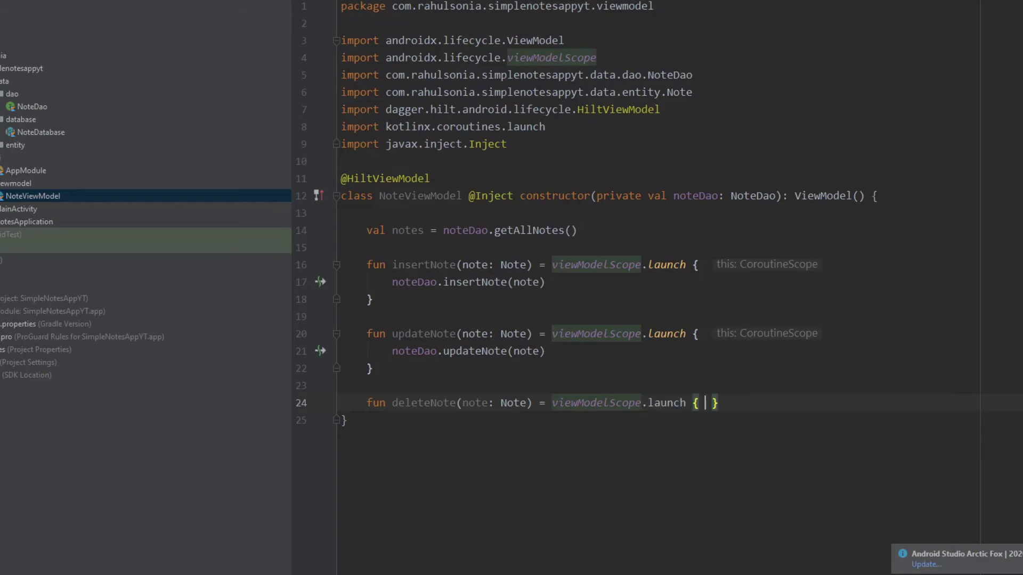
key("Return")
type("no")
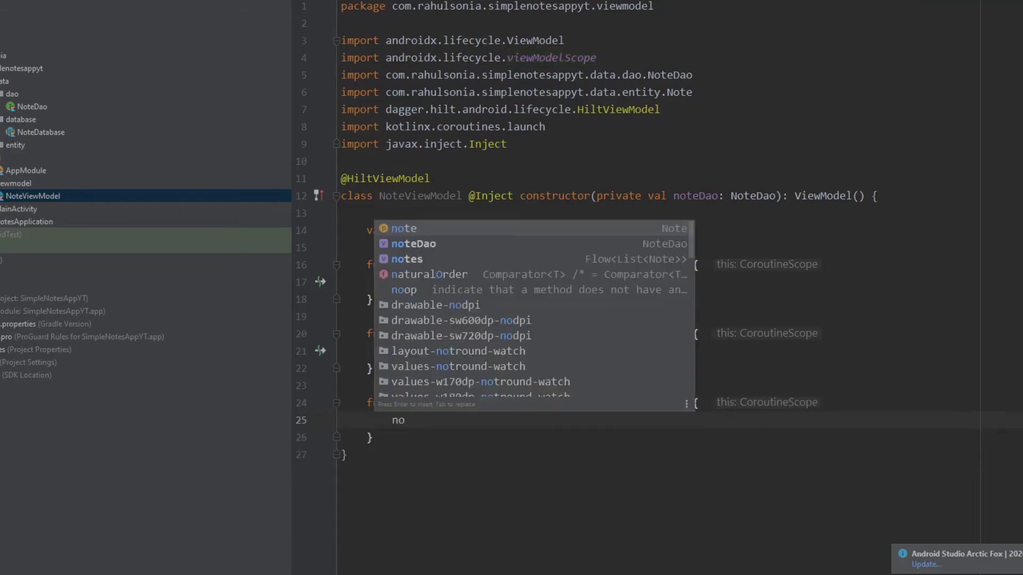
type("te")
key("Down")
key("Return")
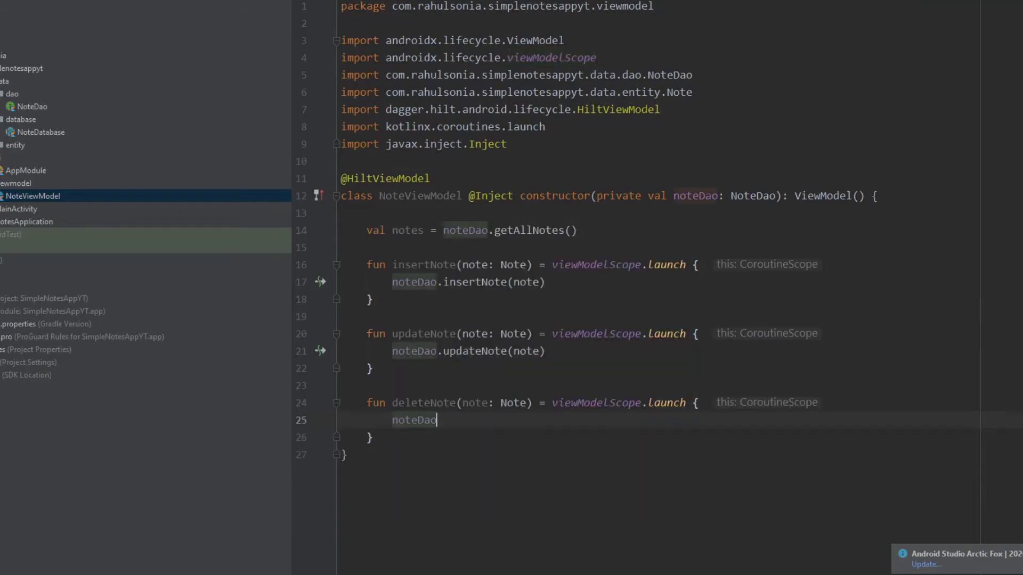
type(".de")
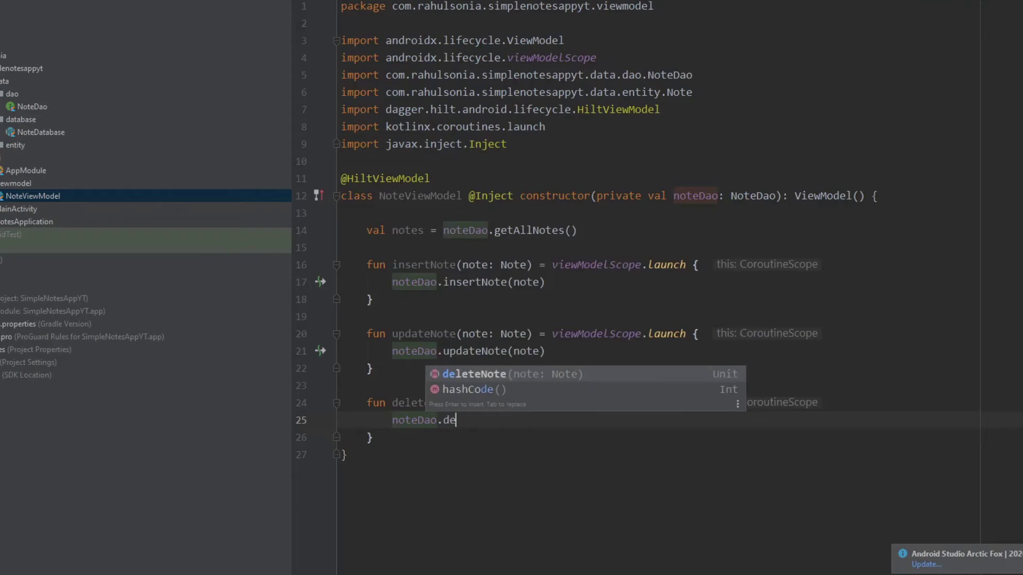
type("le")
key("Return")
type("not")
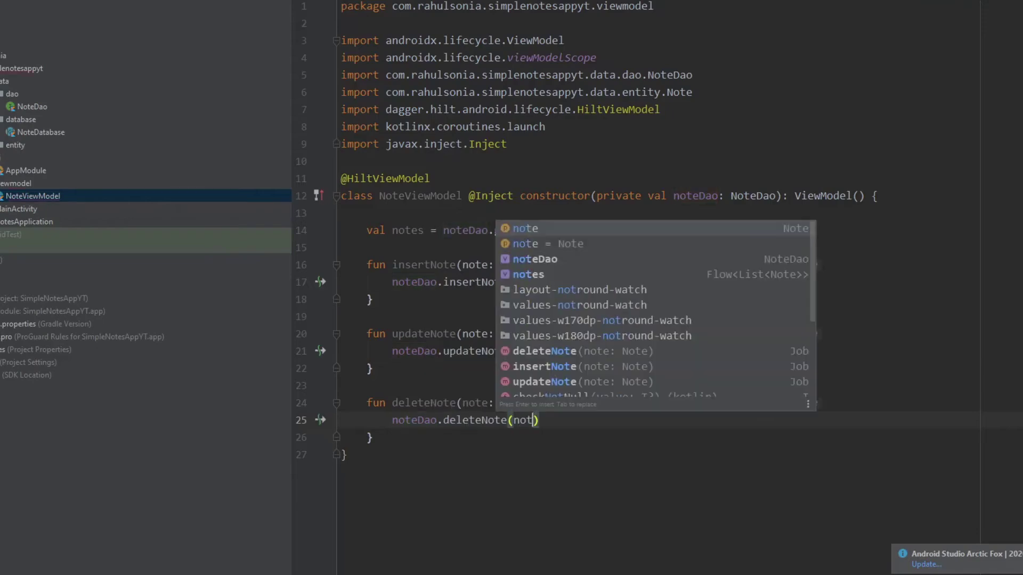
key("Escape")
type("e")
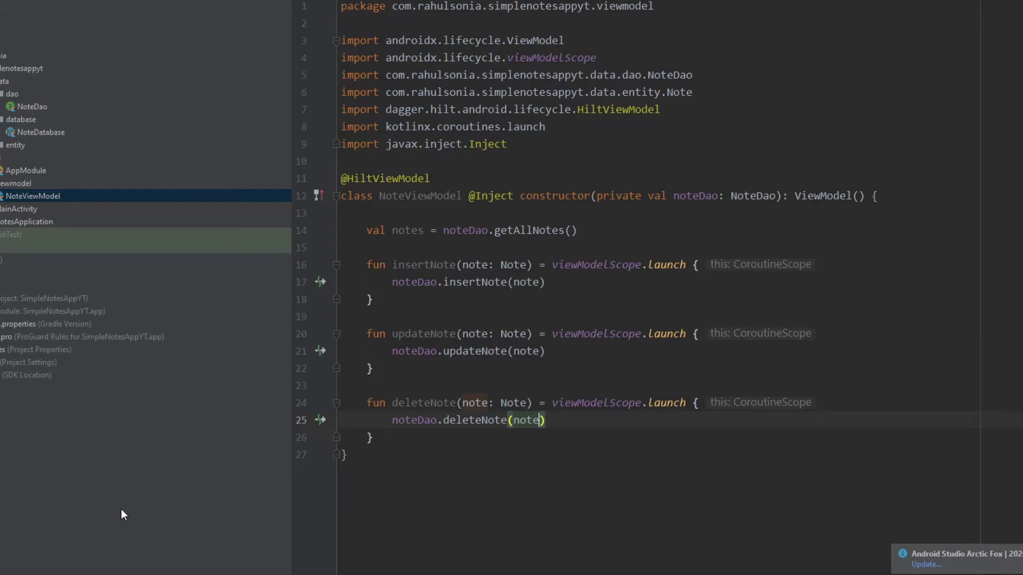
Declare a sealed class NotesEvent below deleteNote.
key("Down")
key("Return")
key("Return")
type("se")
key("Return")
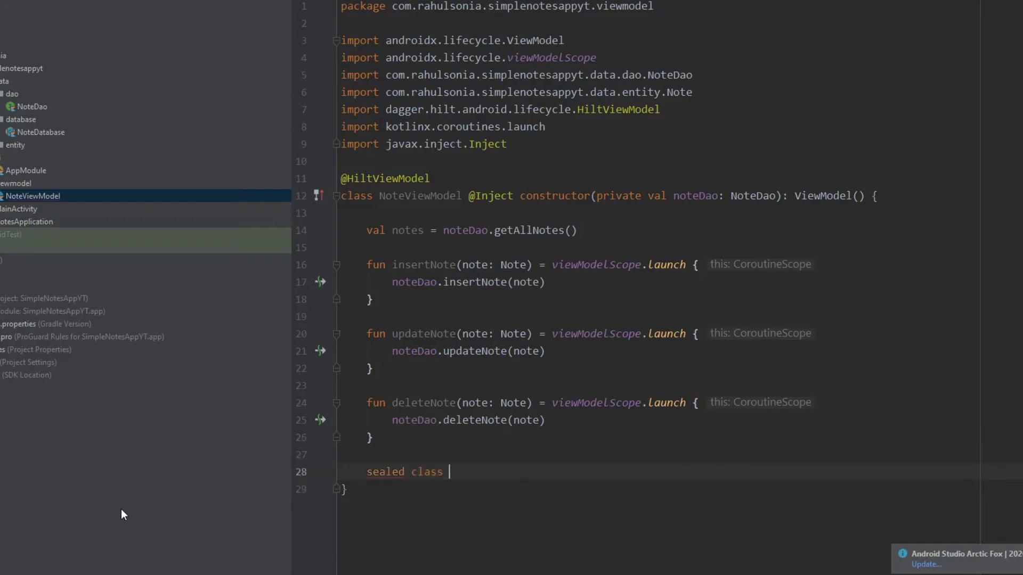
type("NotesEvent{")
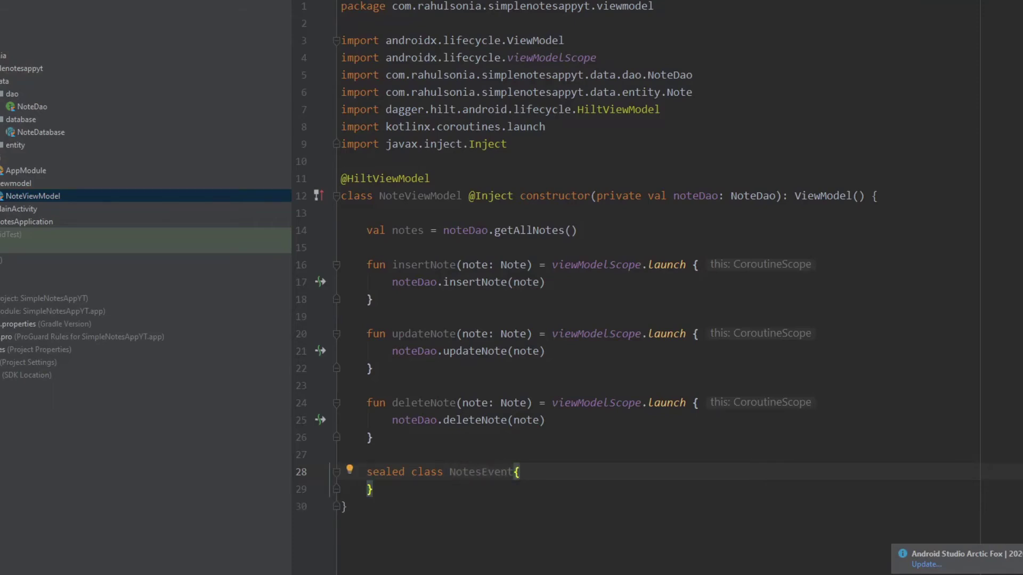
key("Return")
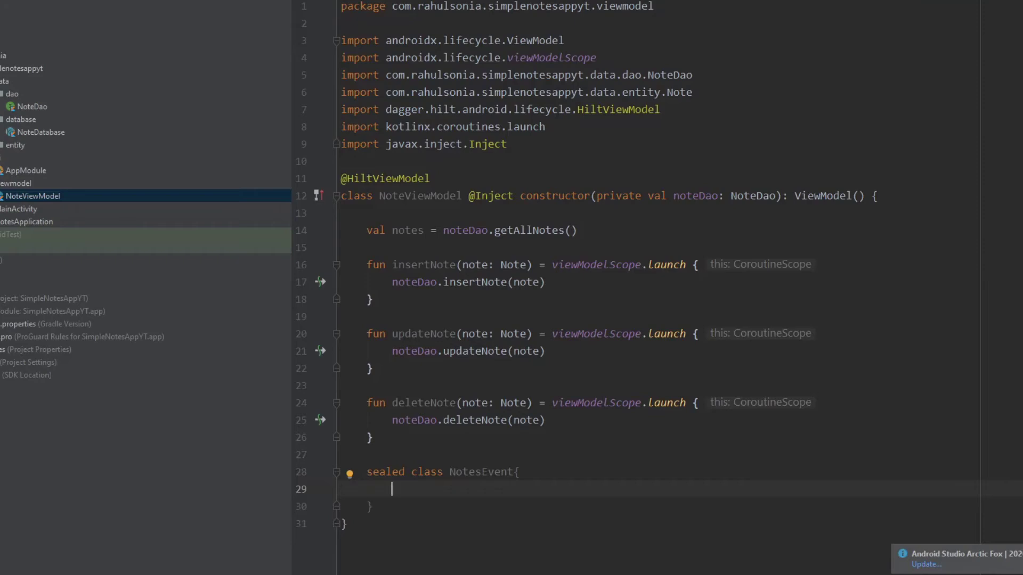
type("data")
Add data class ShowUndoSnackBar(val msg: String, val note: Note) extending NotesEvent() inside it.
key("Return")
type("ShowUndoSnackBar(")
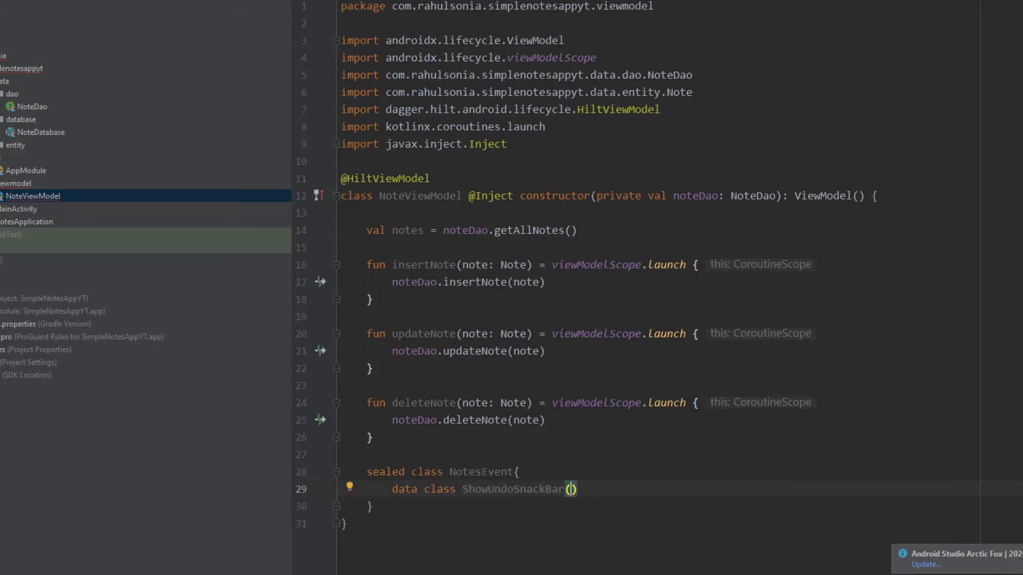
type("val msg")
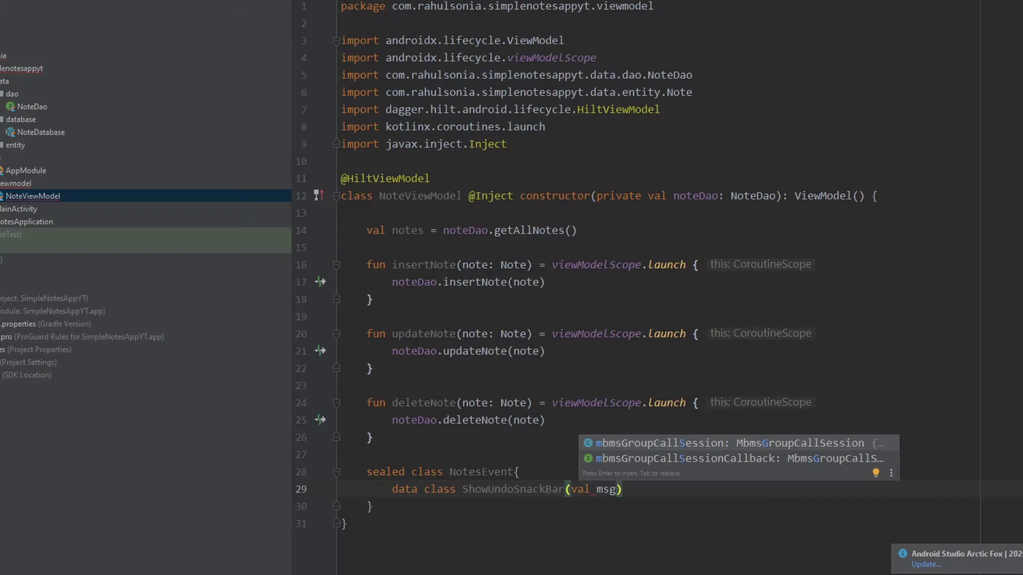
key("Escape")
type(": Str")
key("Return")
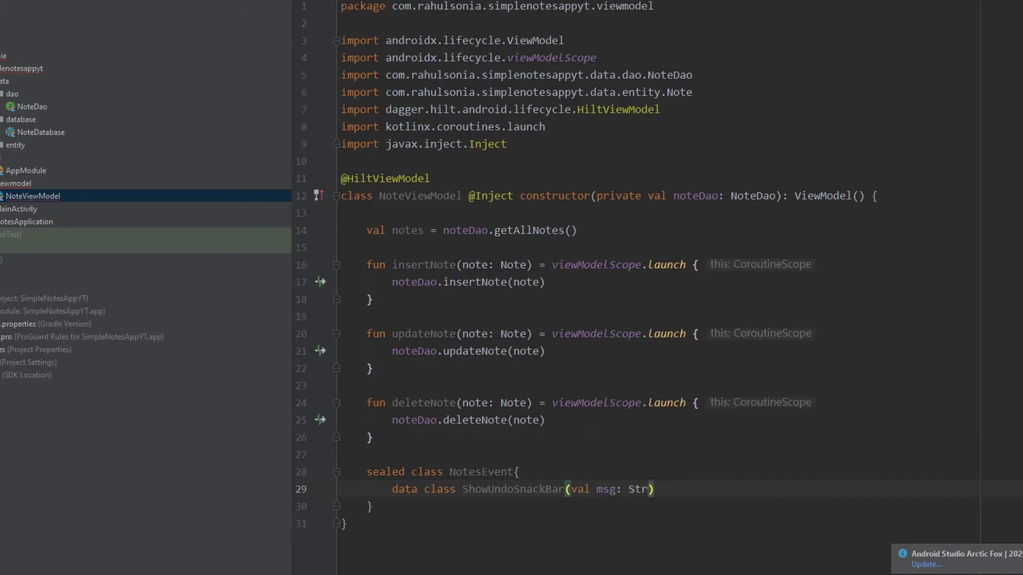
type(", ")
type("val ")
type("note")
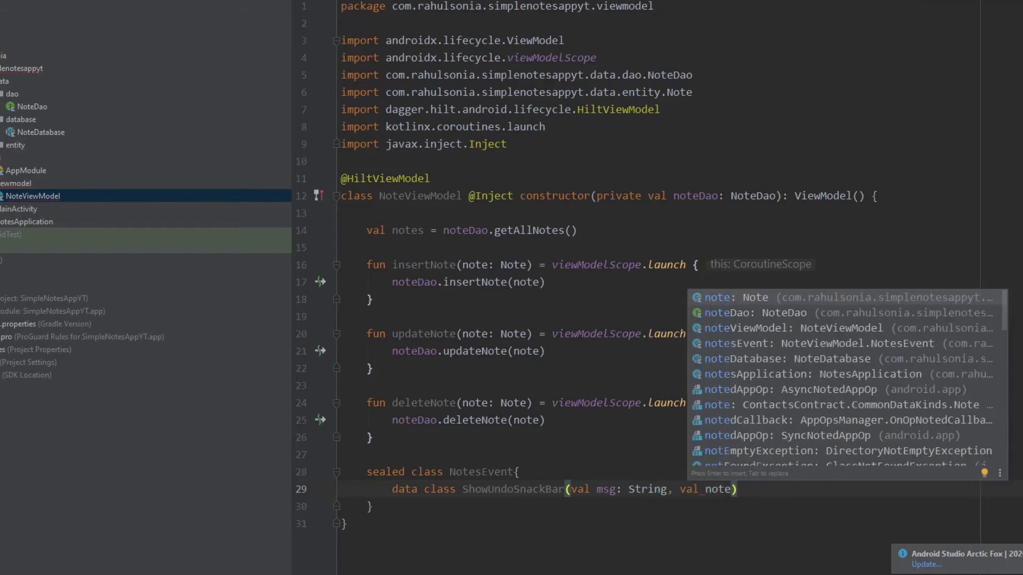
key("Return")
key("Right")
type(": Note")
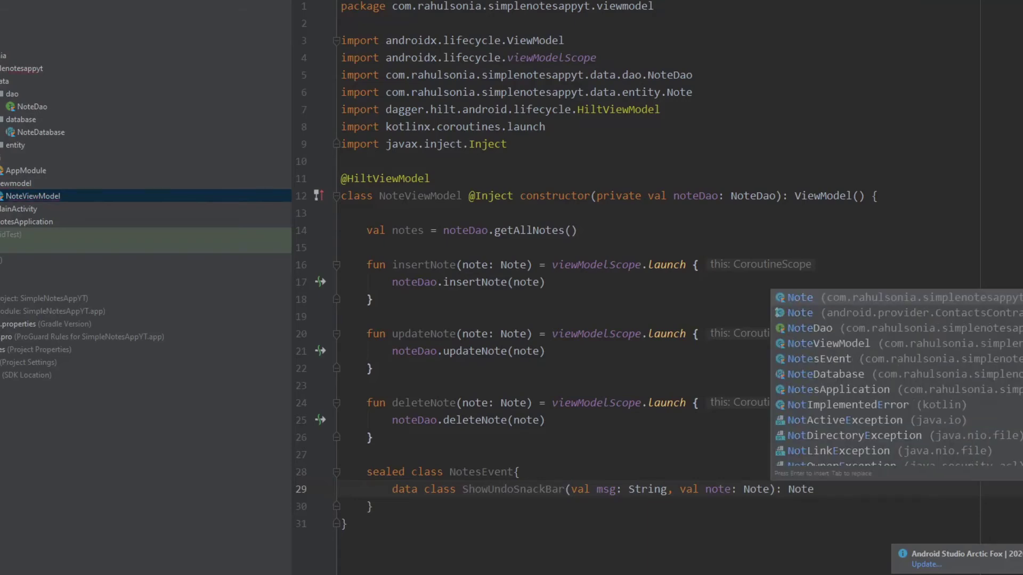
key("Down")
key("Down")
key("Down")
key("Down")
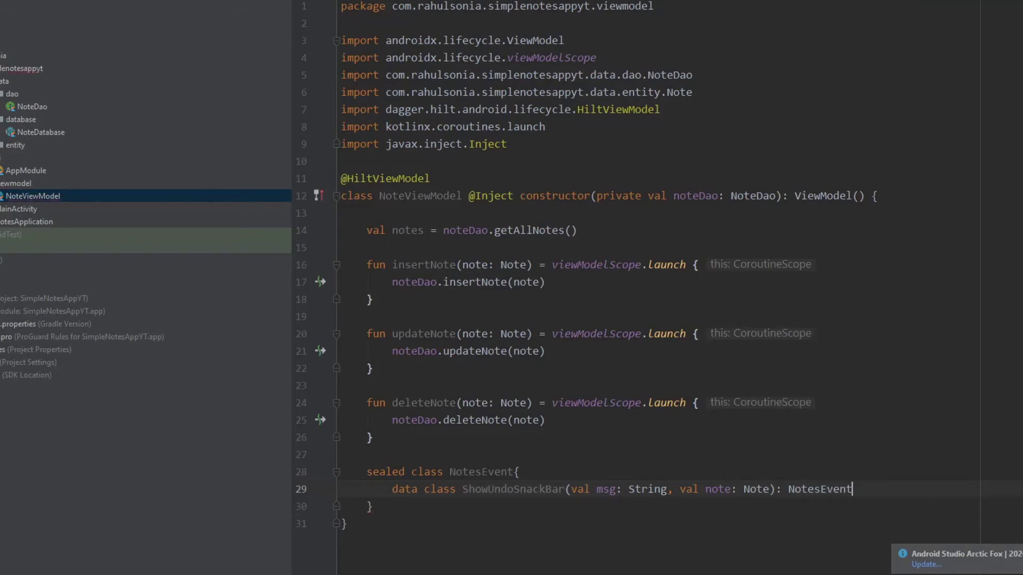
key("Return")
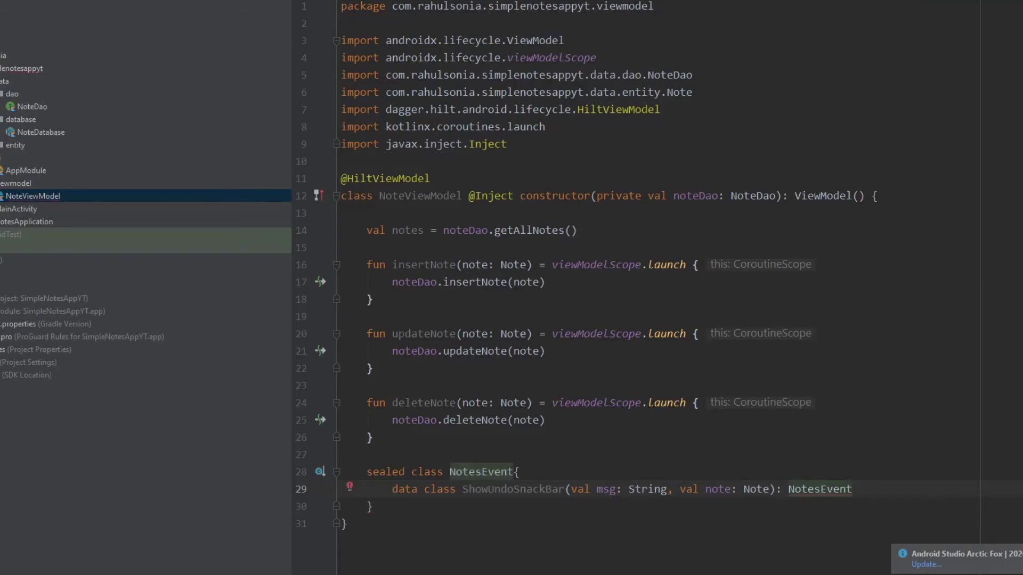
type("()")
key("Return")
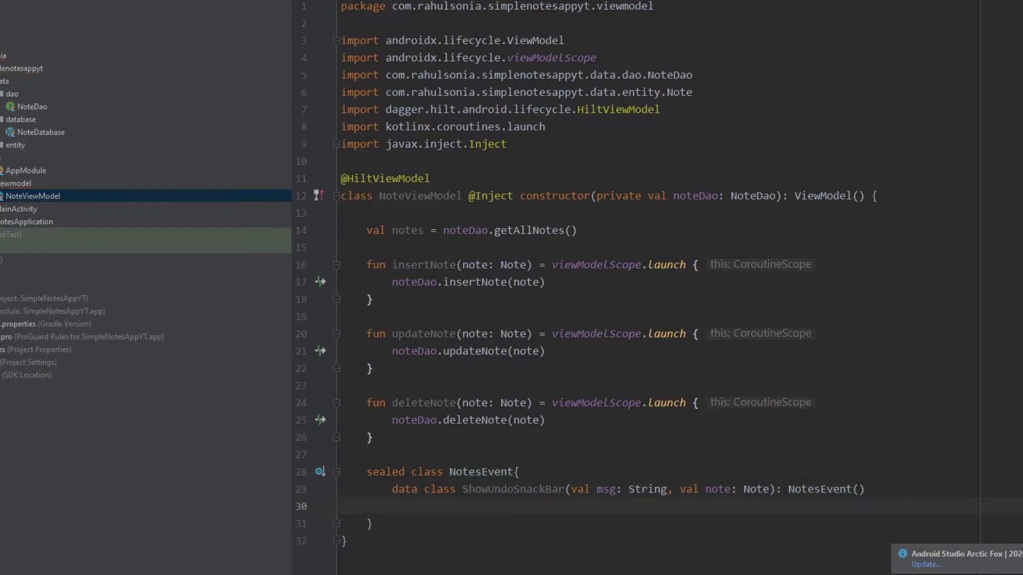
type("ob")
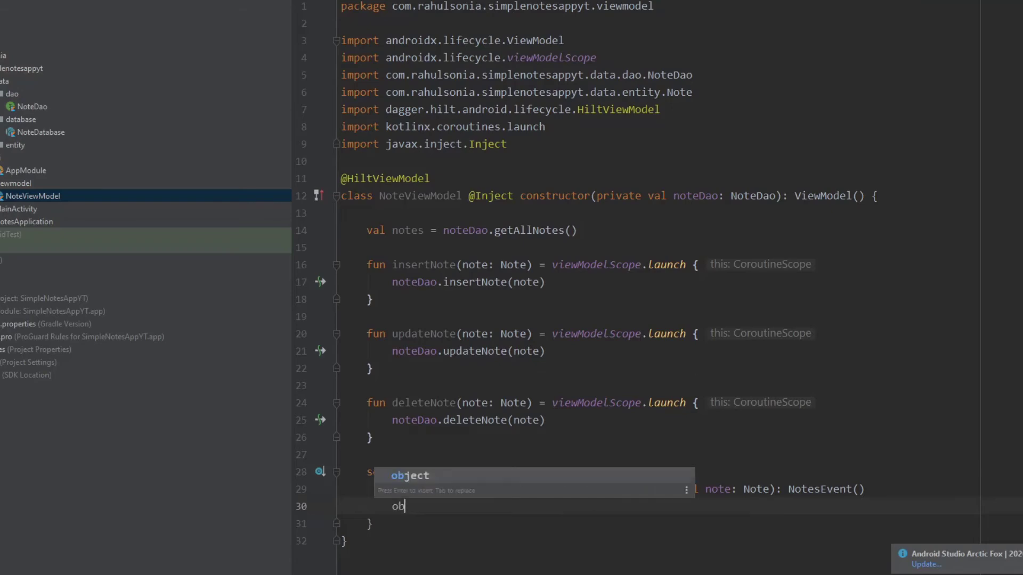
type("je")
Add object NavigateToNotesFragment : NotesEvent() inside the sealed NotesEvent class.
key("Return")
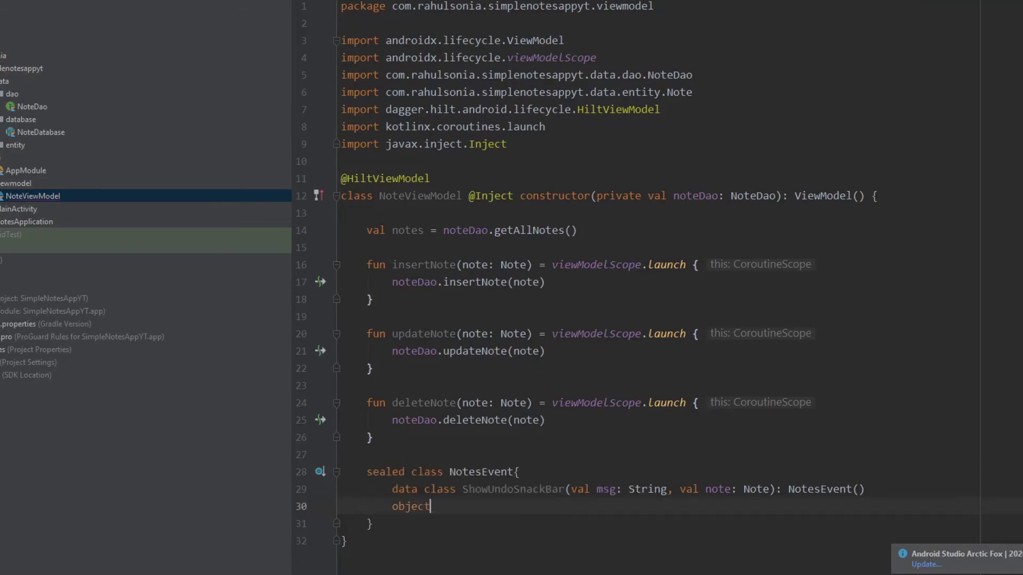
type("Navigate")
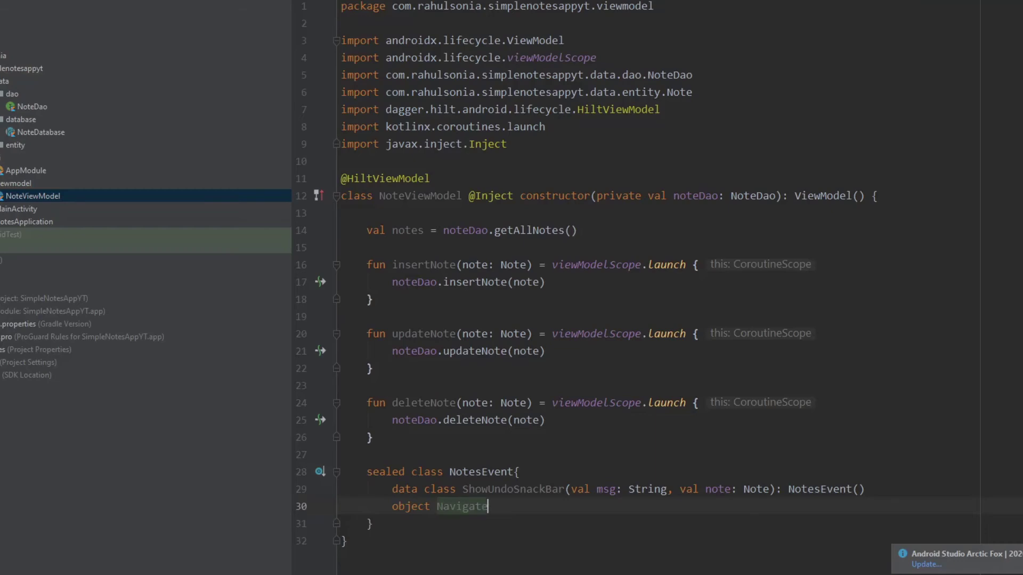
type("To")
type("NotesFragment: Note")
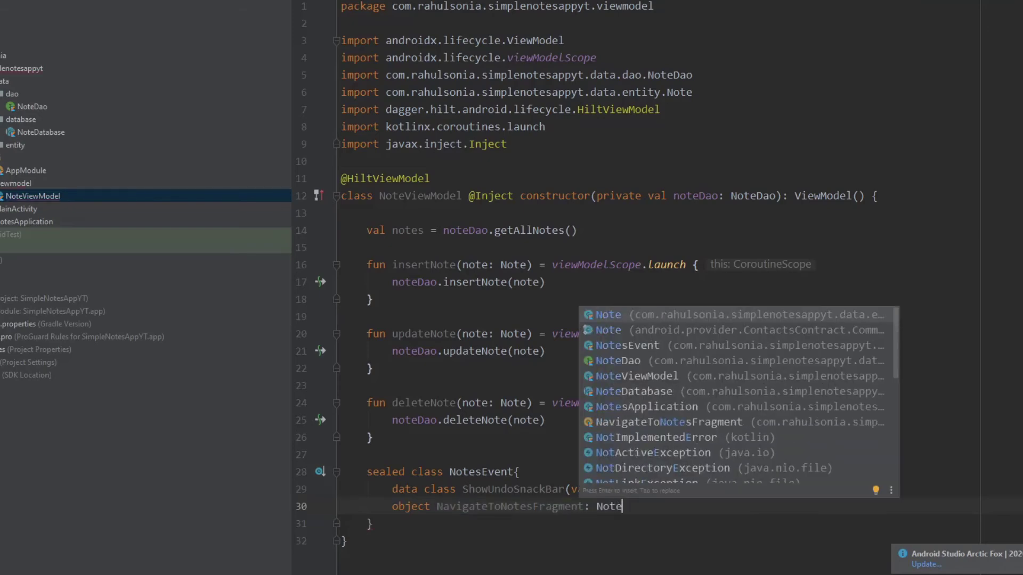
key("Down")
key("Down")
key("Return")
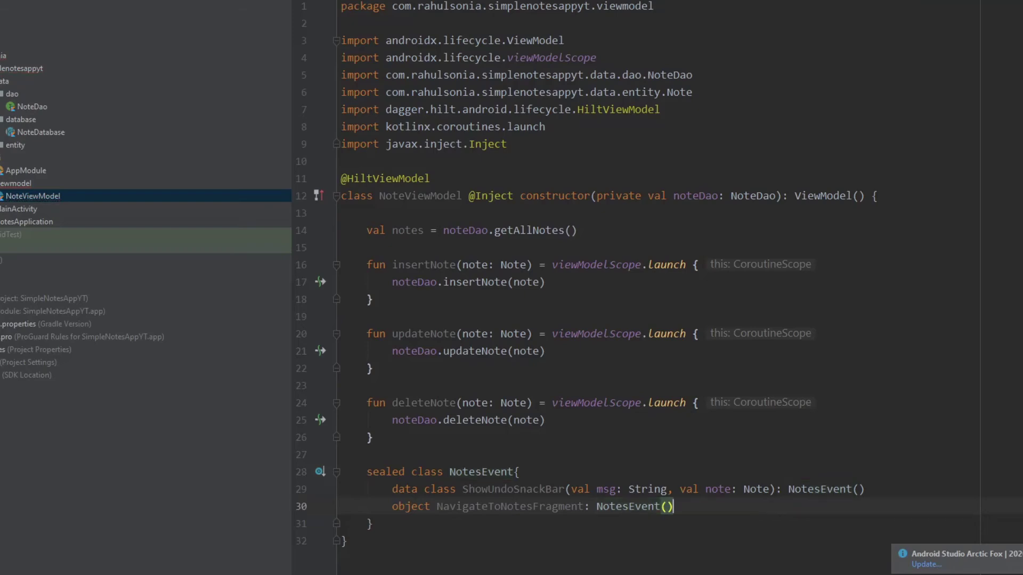
Declare val notesChannel = Channel<NotesEvent>() below notes, importing kotlinx.coroutines.channels.Channel.
key("Up")
key("Up")
key("Up")
key("Up")
key("Up")
key("Up")
key("Up")
key("Return")
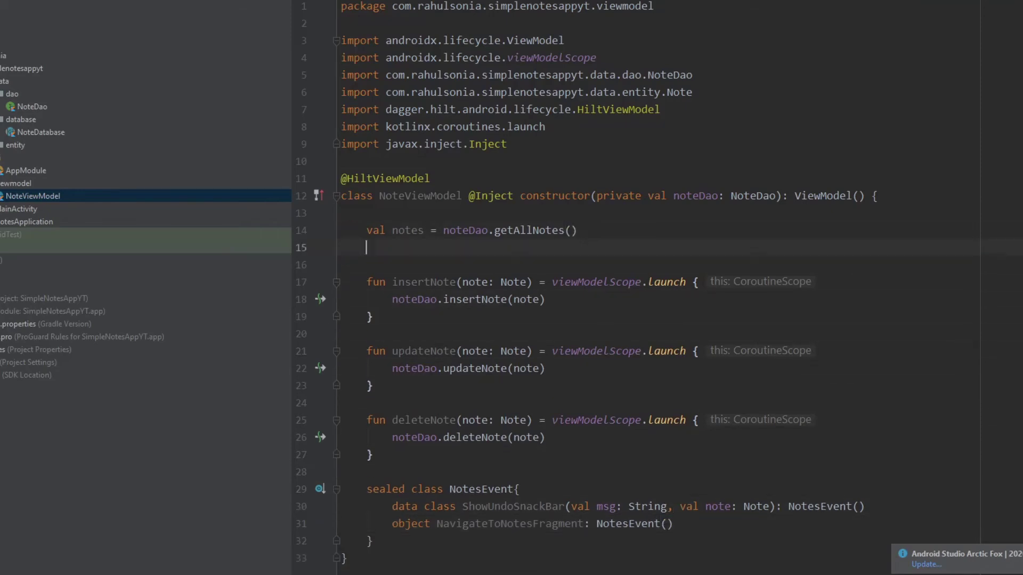
type("val ")
type("notes")
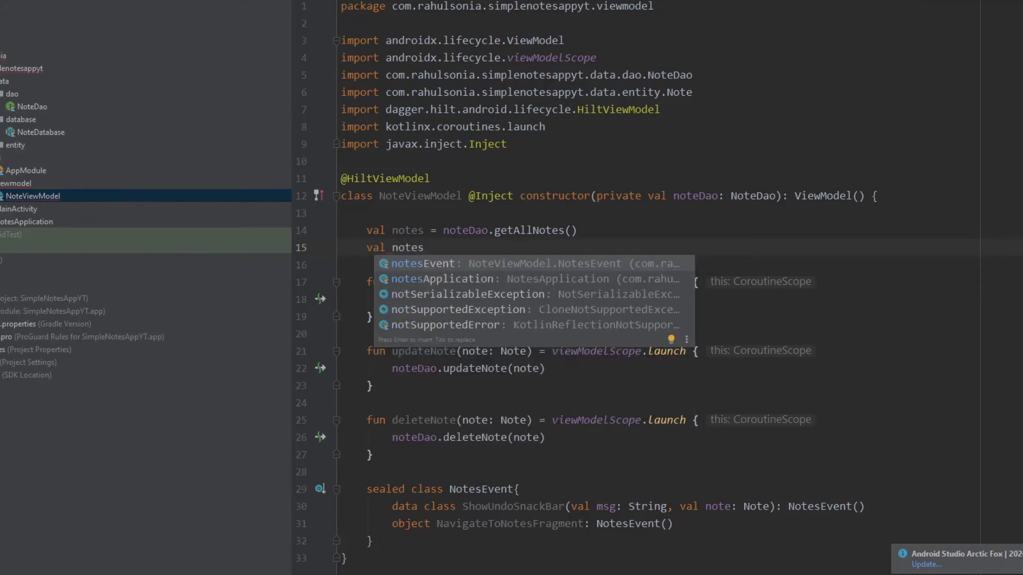
type("channel")
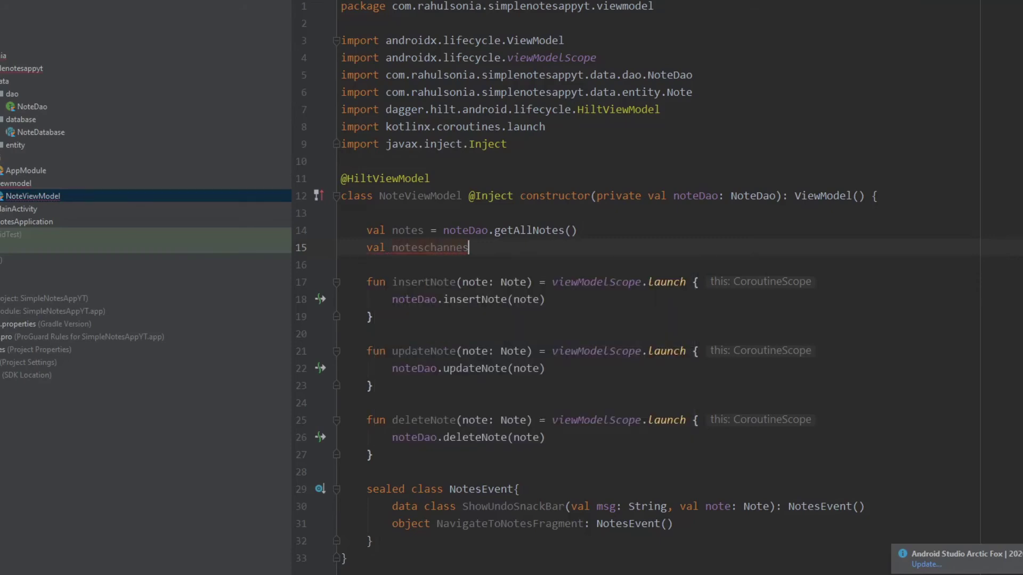
key("BackSpace")
type("l = N")
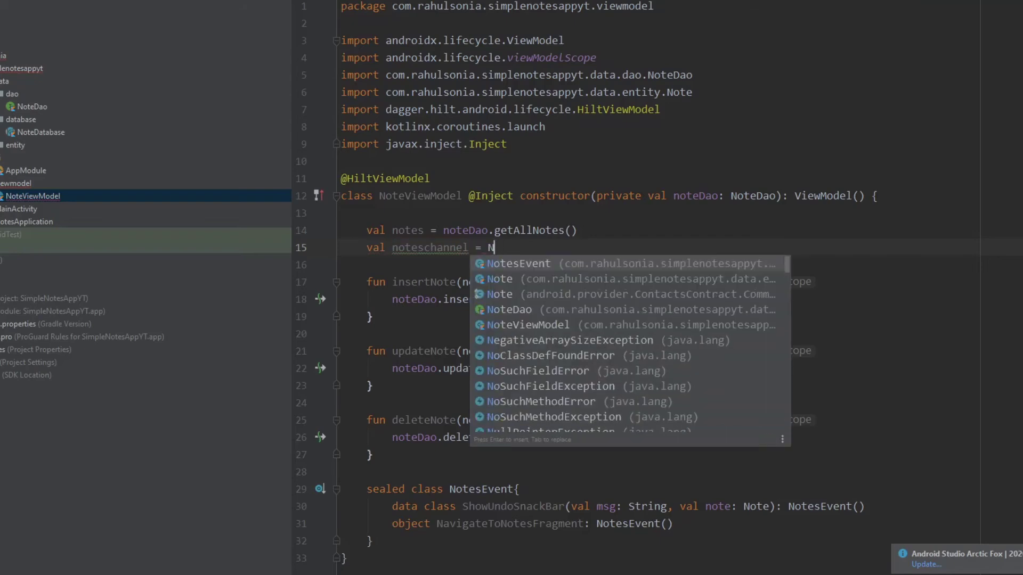
key("BackSpace")
type("Cha")
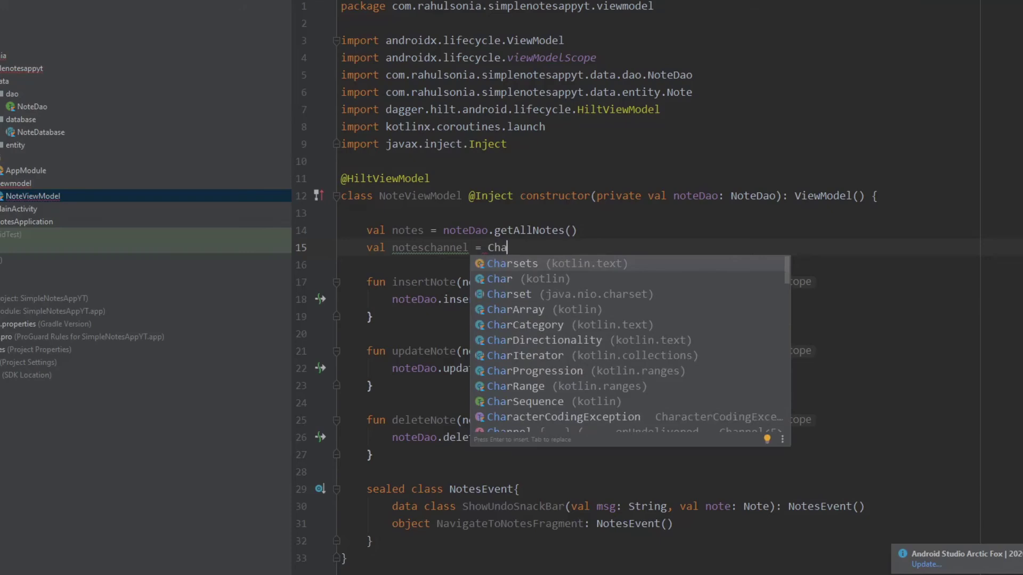
type("nne")
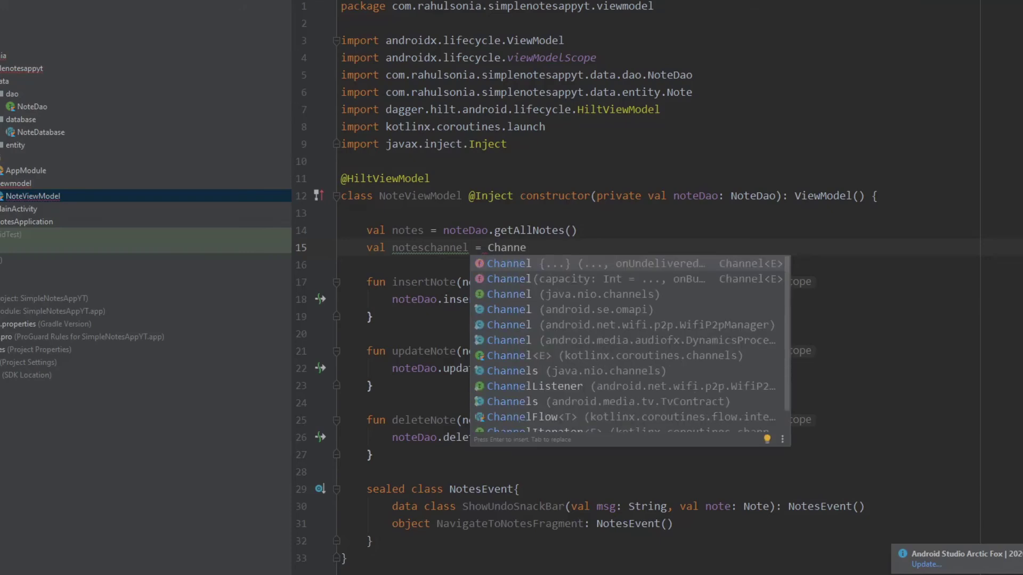
key("Down")
key("Down")
key("Down")
key("Down")
key("Down")
key("Down")
key("Return")
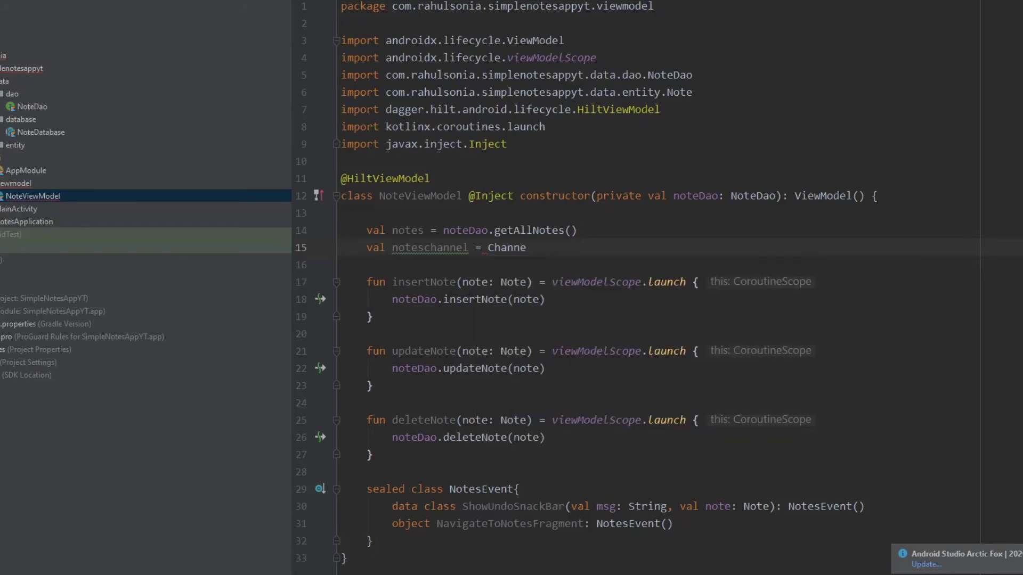
type("<")
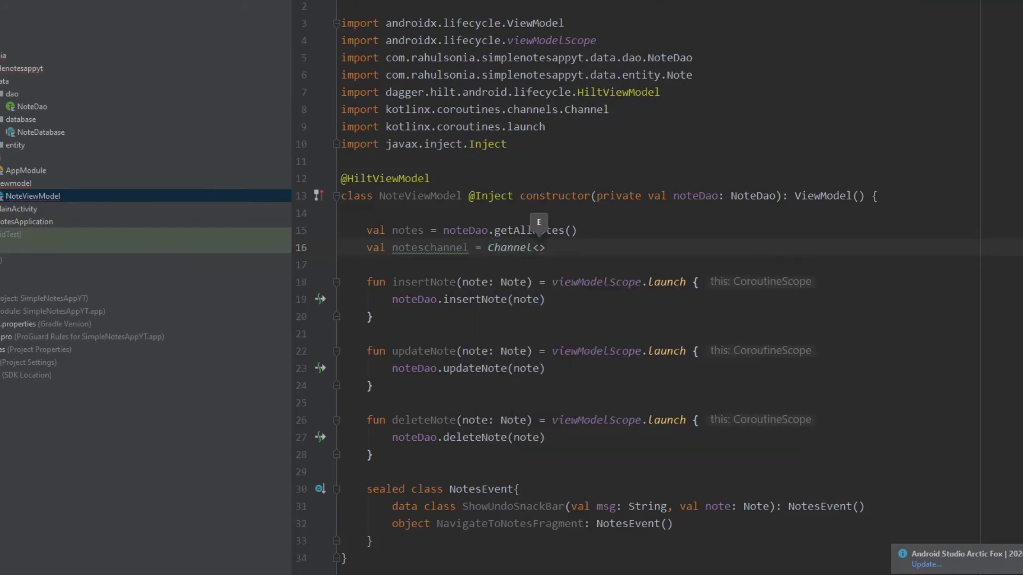
type("N")
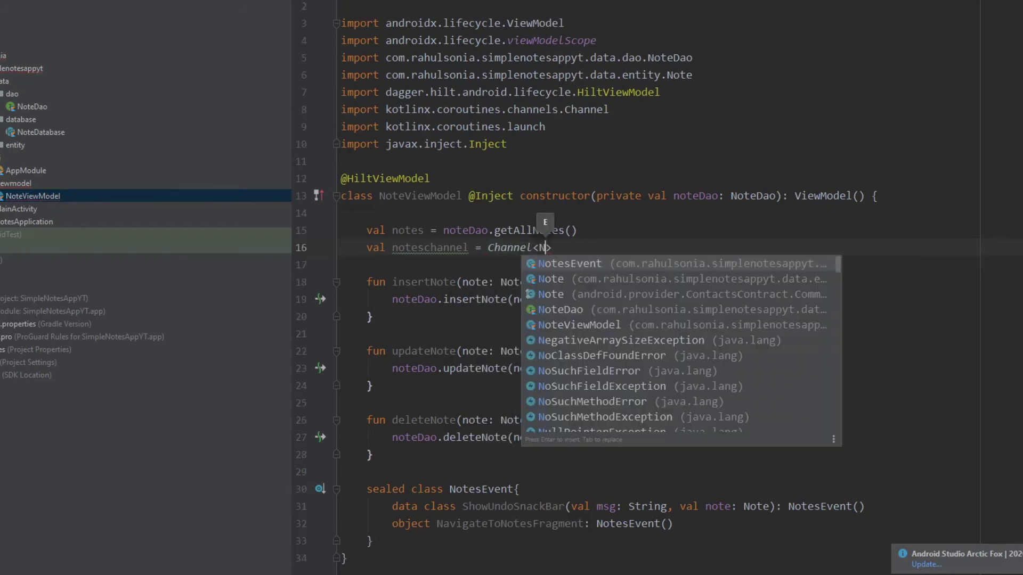
type("o")
key("Return")
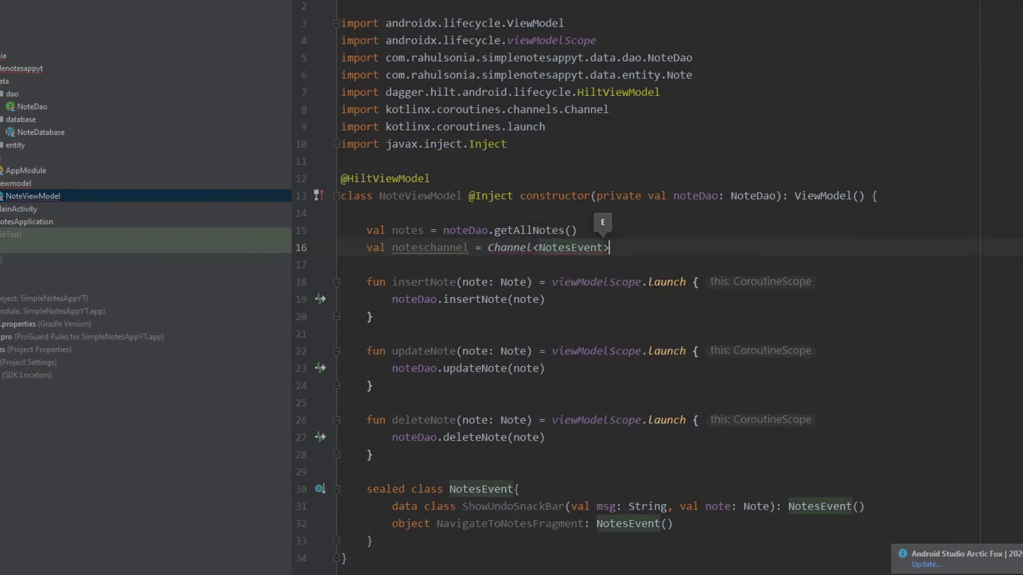
type("()")
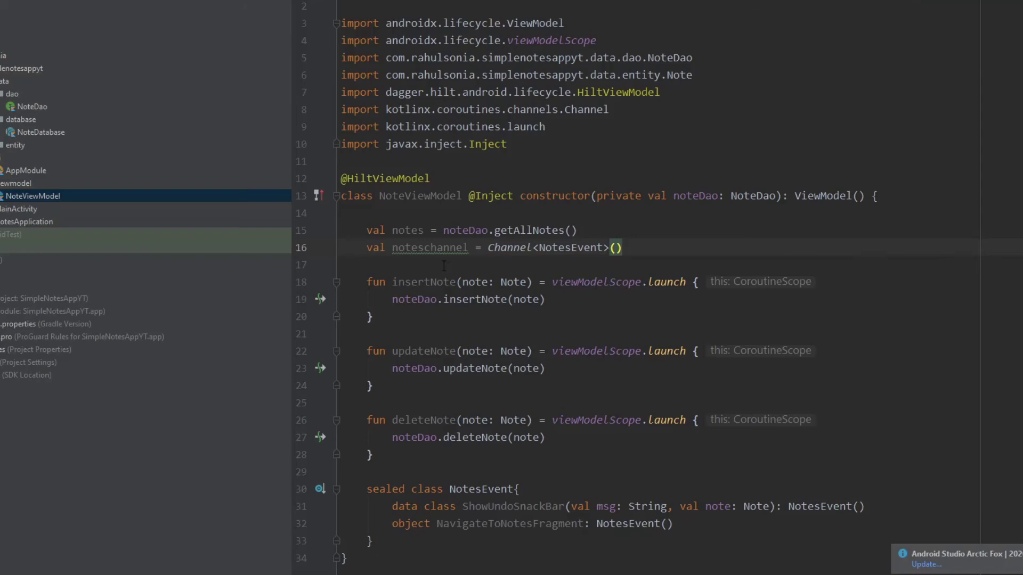
left_click(430, 249)
key("Delete")
type("C")
key("End")
Add a notesEvent property set to notesChannel.receiveAsFlow(), importing receiveAsFlow.
key("Return")
type("val notesEvent = no")
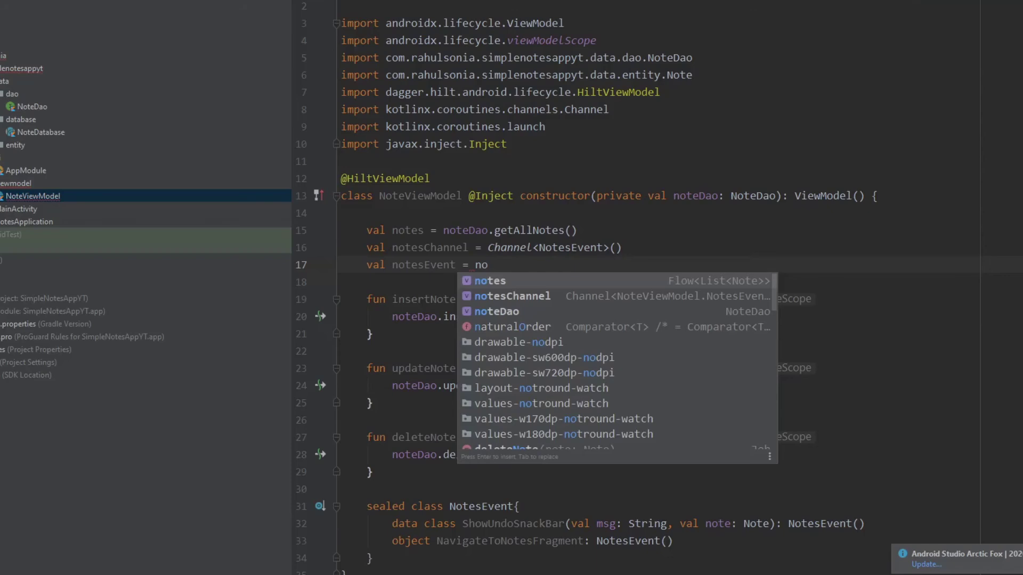
key("Down")
key("Return")
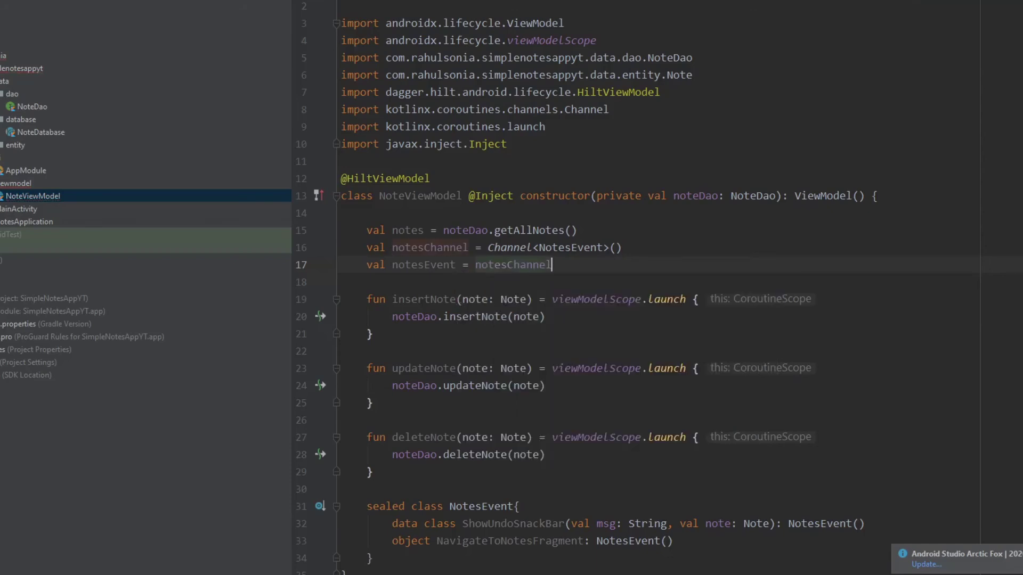
type(".")
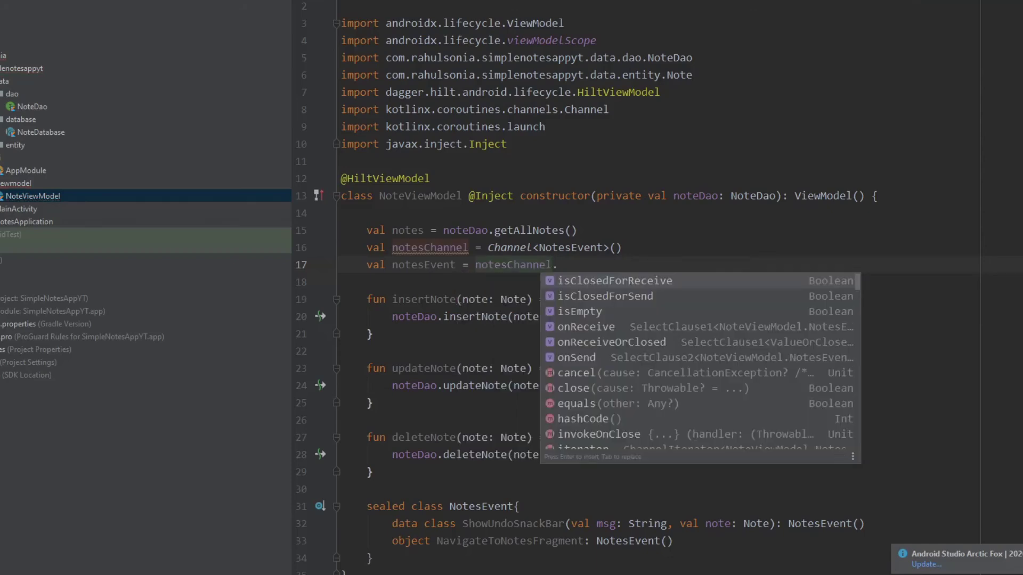
type("re")
key("Down")
key("Down")
key("Down")
key("Return")
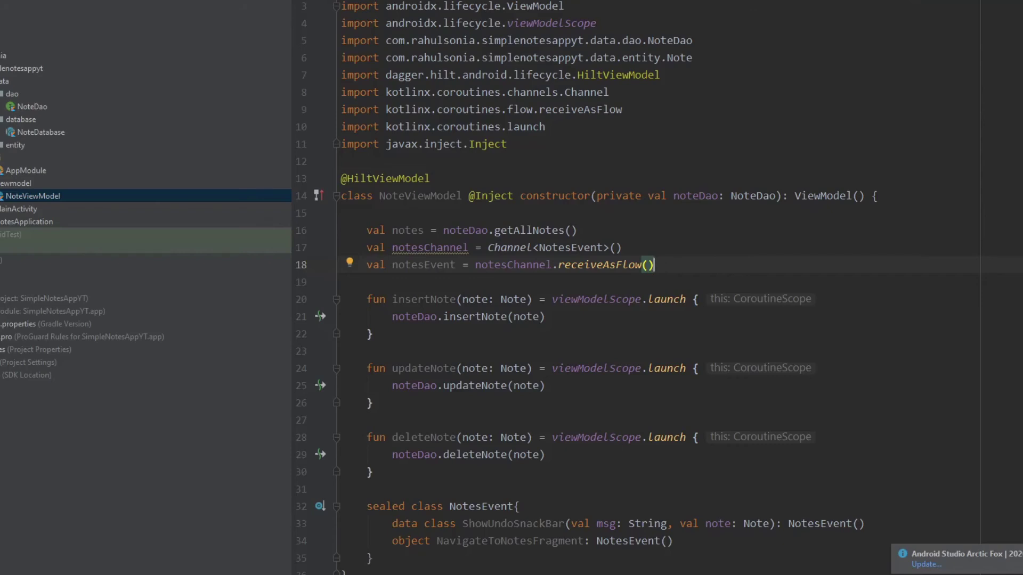
key("Down")
key("Down")
key("Down")
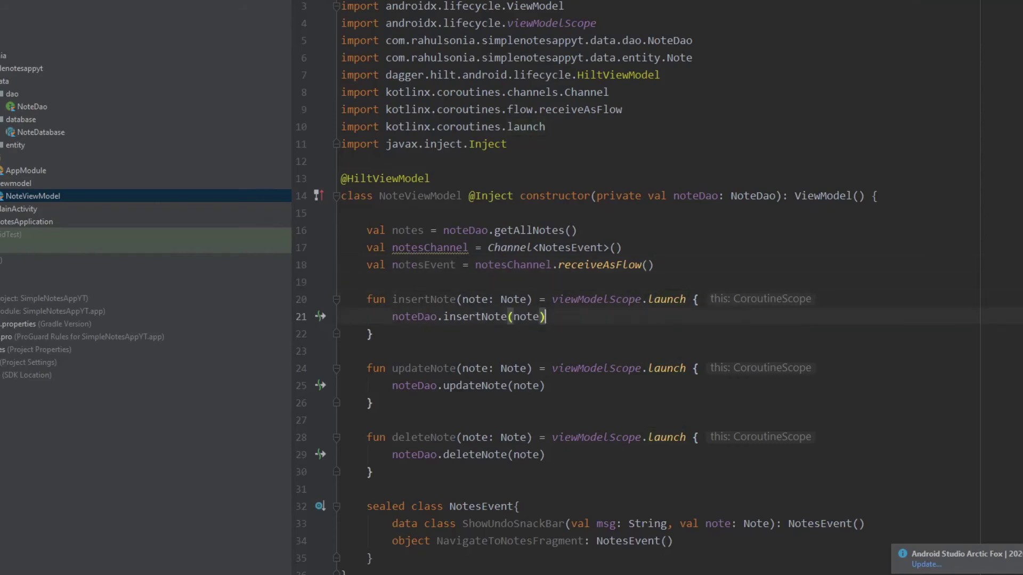
Add notesChannel.send(NotesEvent.NavigateToNotesFragment) after the DAO call in insertNote.
key("Return")
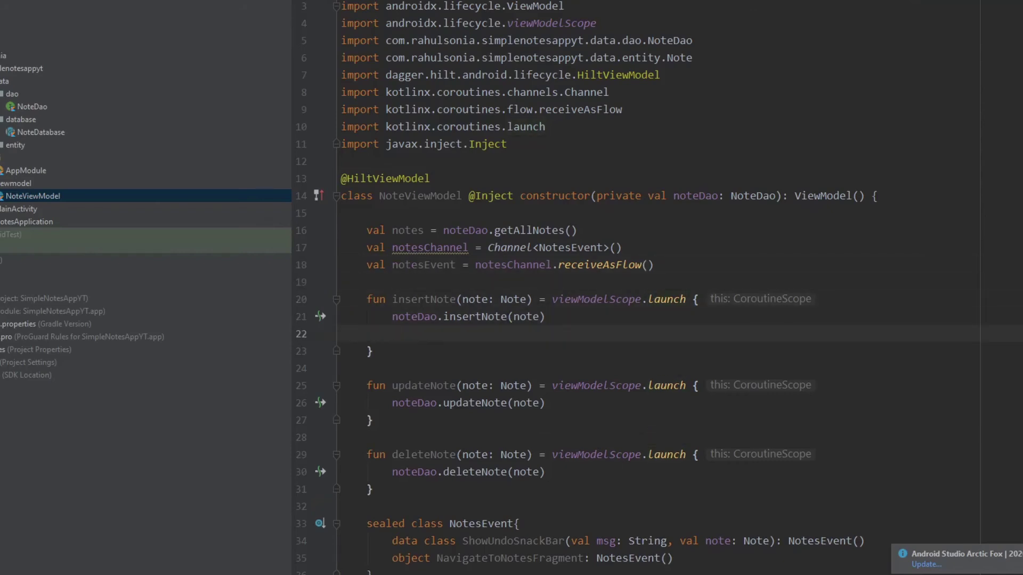
type("no")
key("Down")
key("Down")
key("Down")
key("Return")
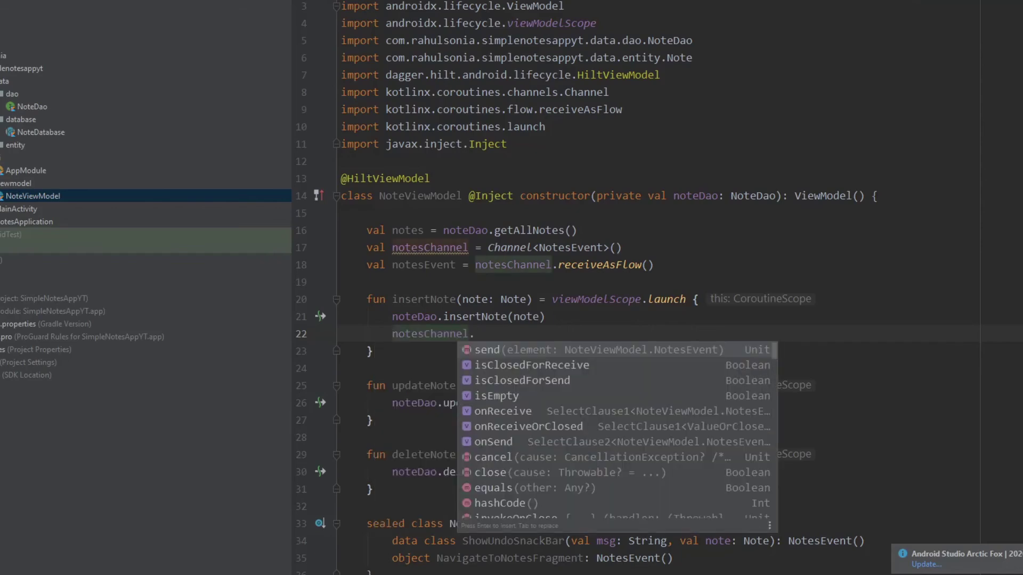
key("Escape")
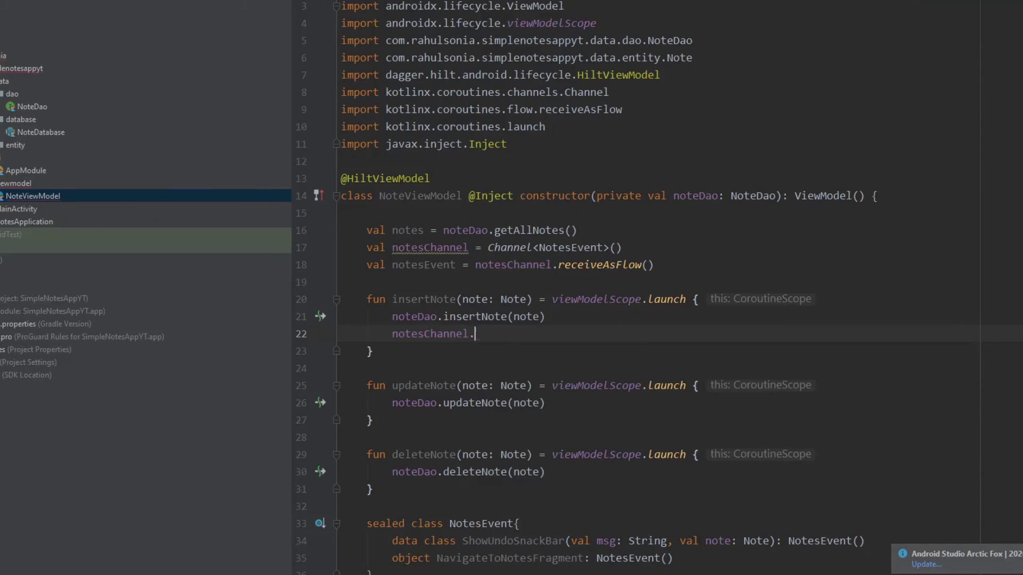
type("se")
key("Return")
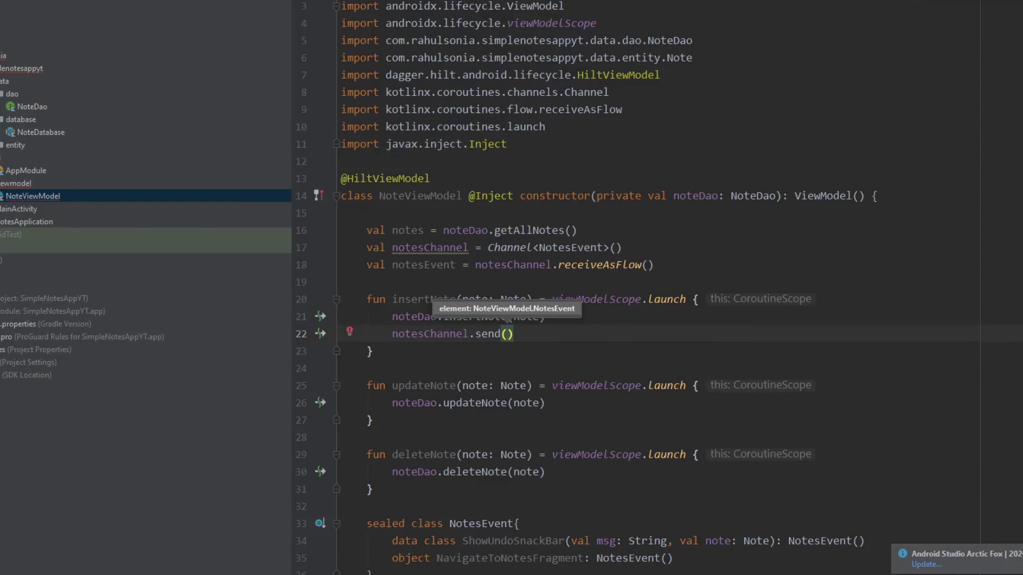
type("Na")
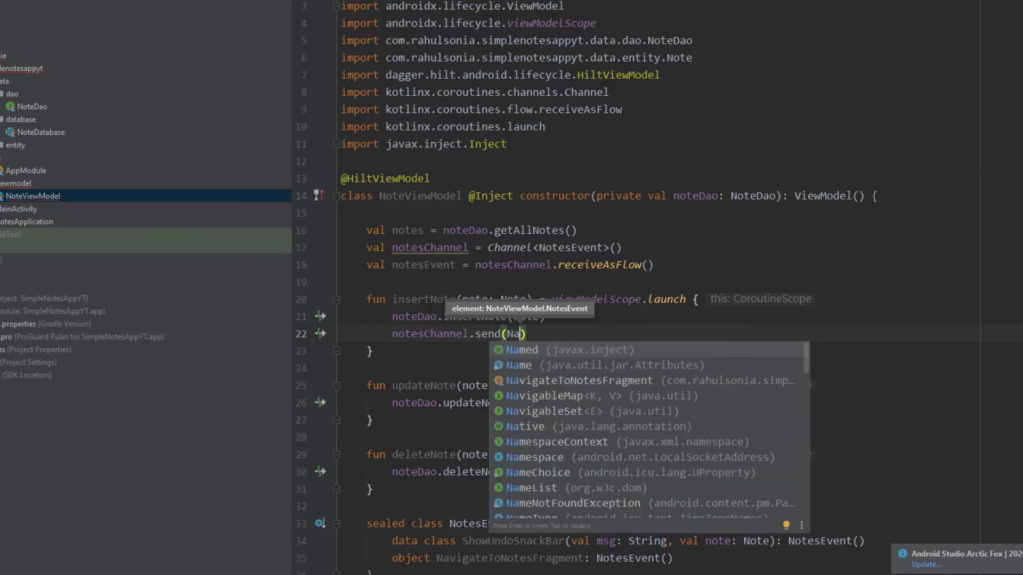
key("BackSpace")
type("ot")
key("Return")
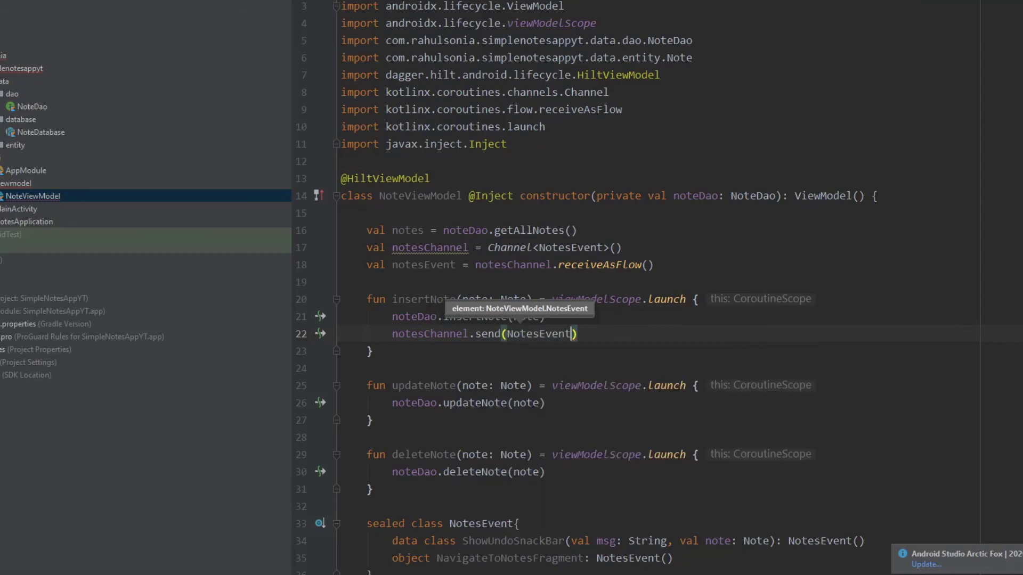
type(".NavigateToNotesFragment")
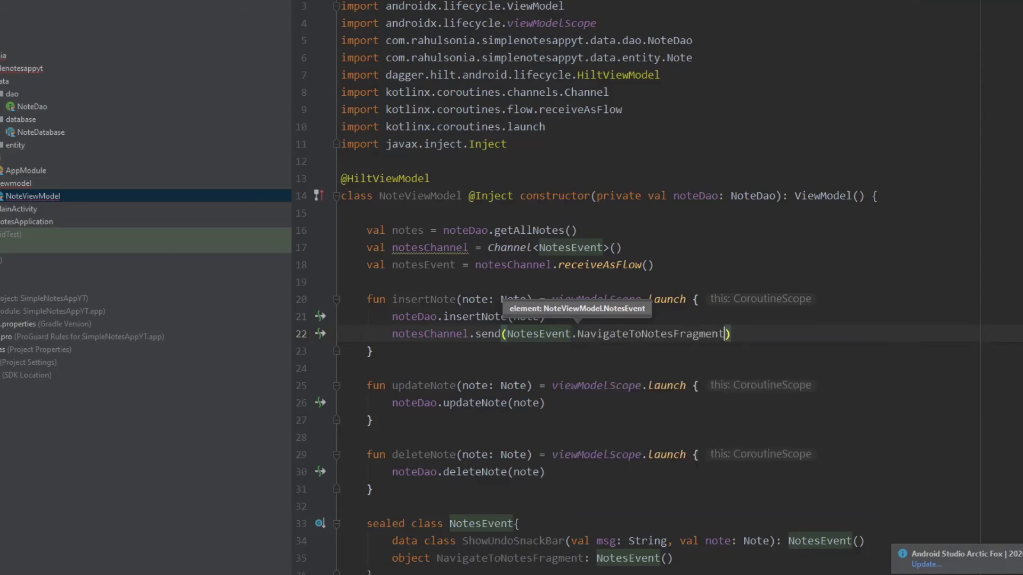
key("Return")
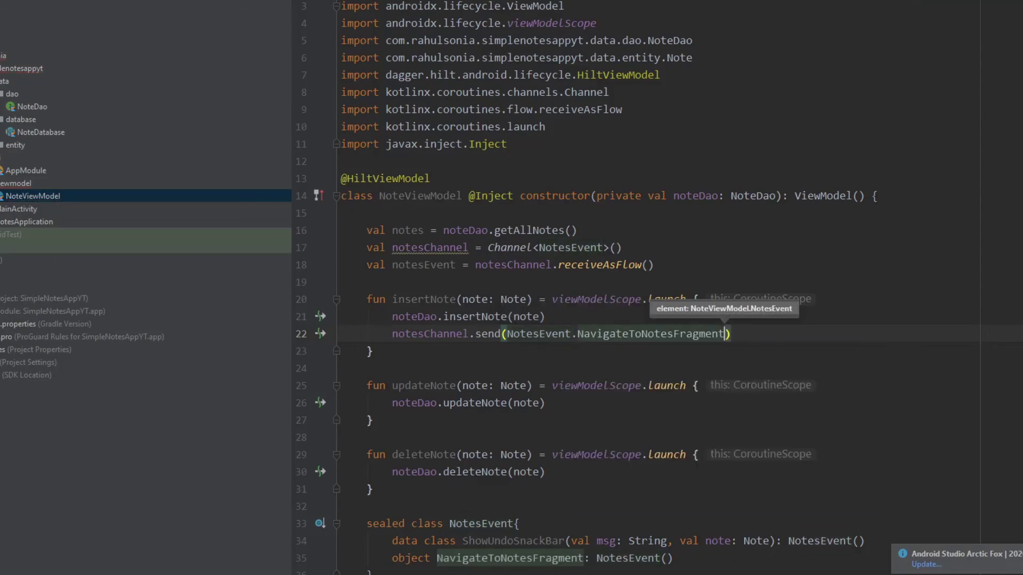
key("End")
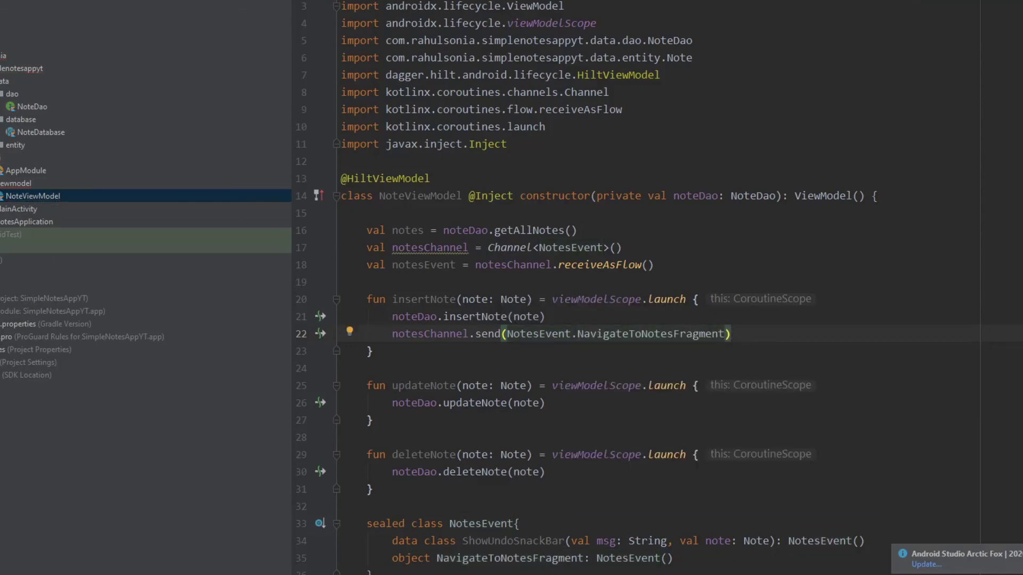
Copy the send line into updateNote after its DAO update call.
key("shift+Home")
key("ctrl+c")
key("Down")
key("Down")
key("Down")
key("Down")
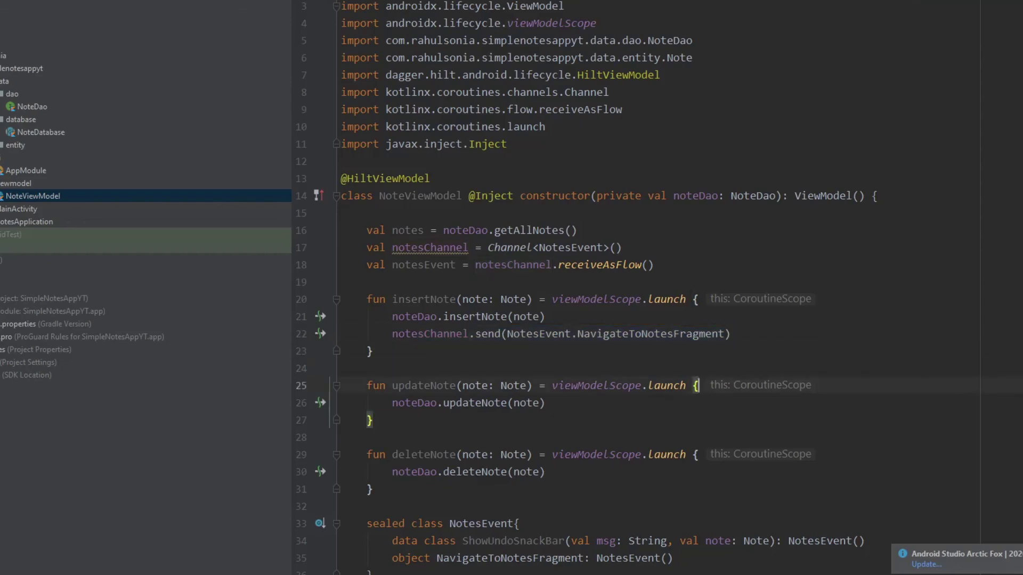
key("End")
key("Return")
key("ctrl+v")
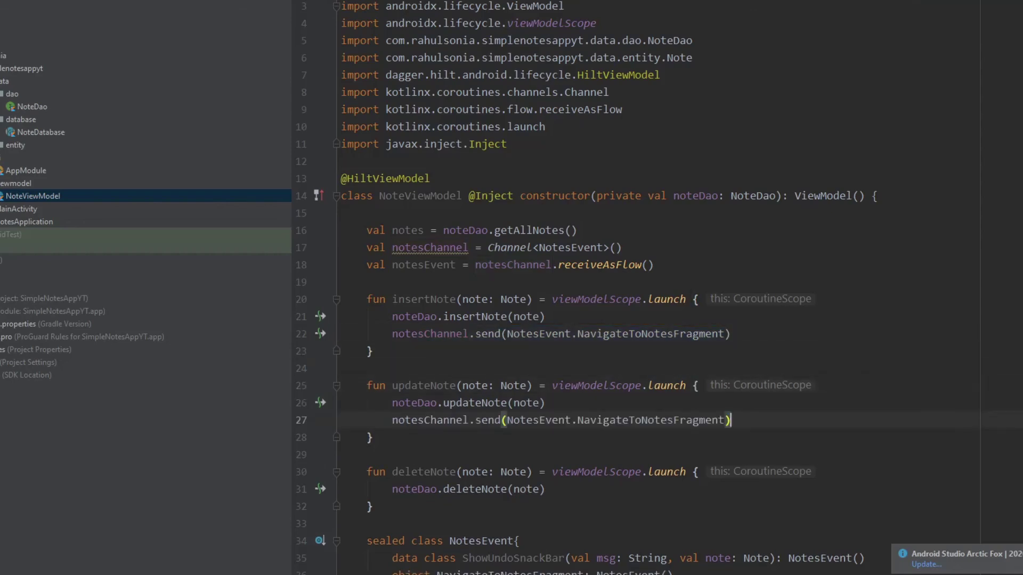
key("Down")
key("Down")
key("Down")
key("Down")
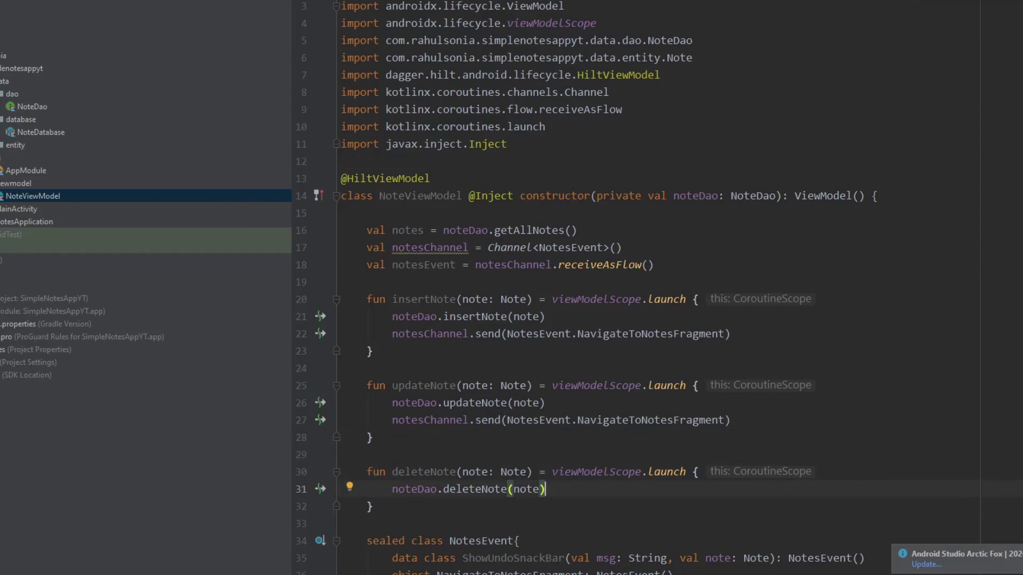
Add notesChannel.send(NotesEvent.ShowUndoSnackBar()) after the DAO delete call, arguments still empty.
key("Return")
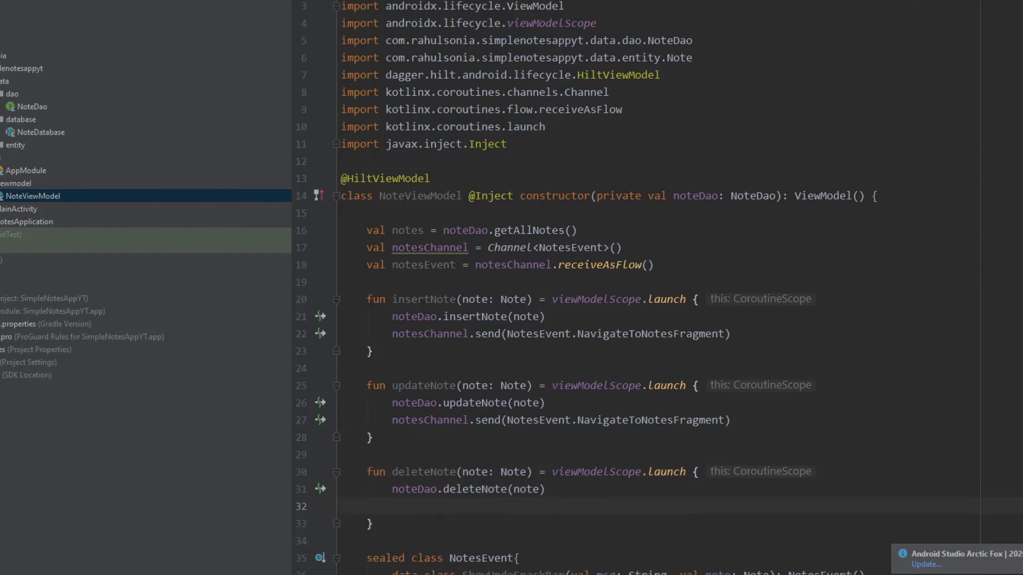
type("note")
key("Down")
key("Return")
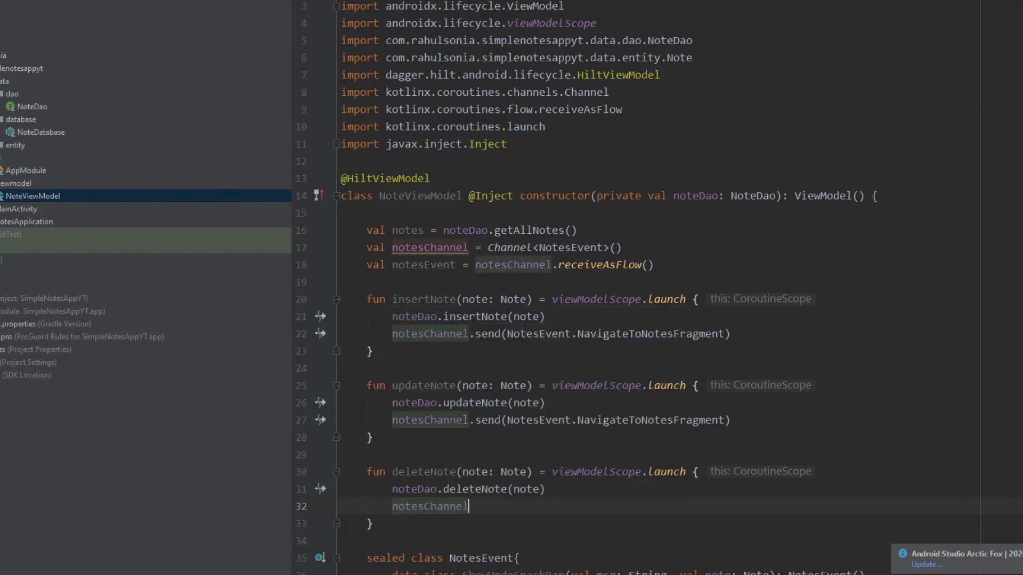
type(".se")
key("Return")
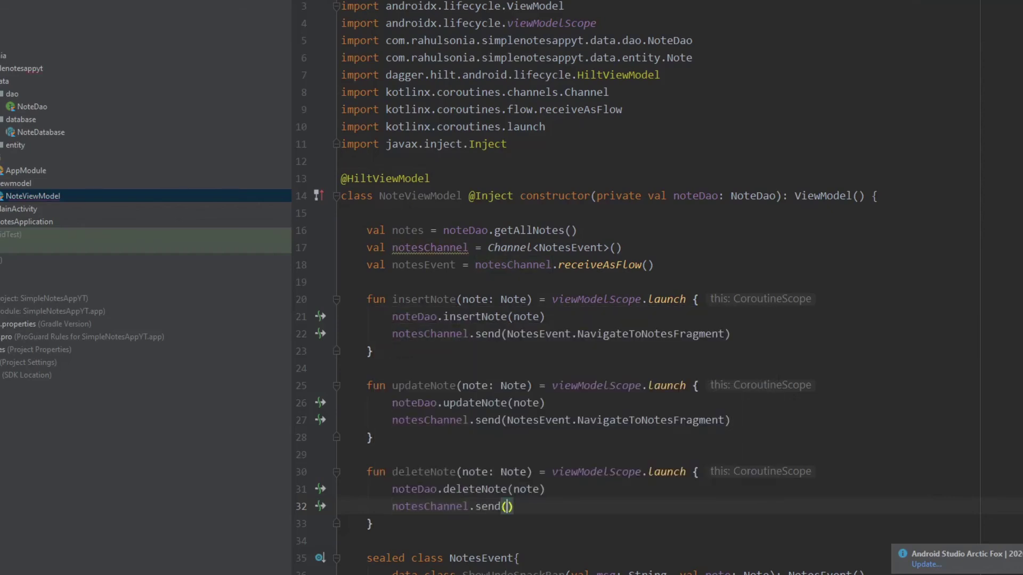
type("No")
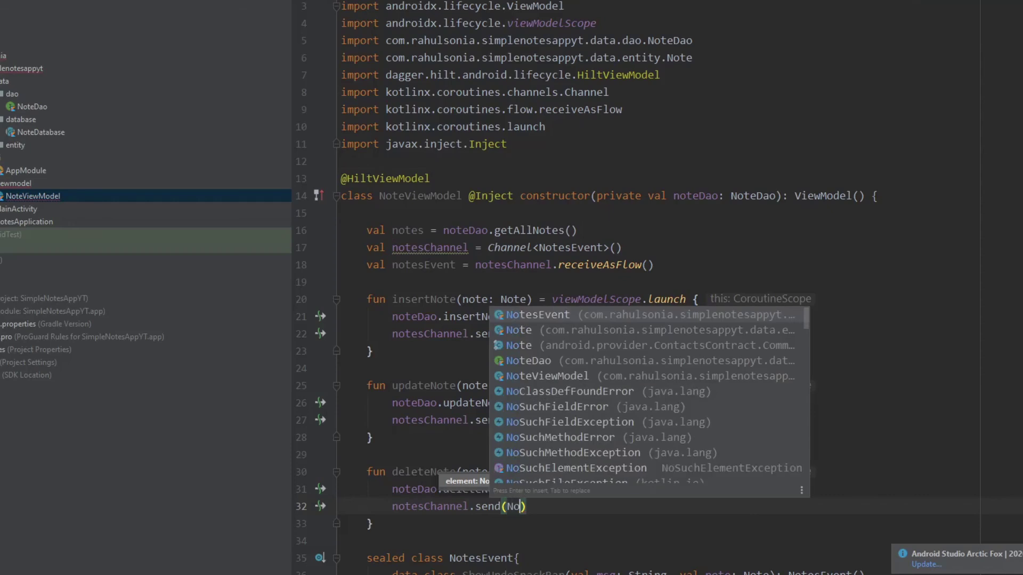
type("tes")
key("Return")
type(".S")
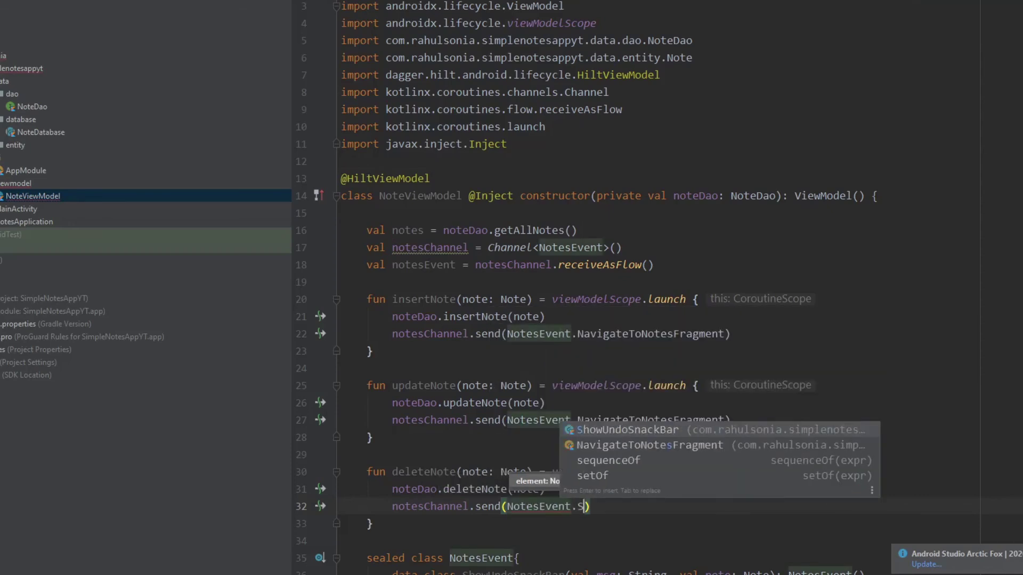
key("Return")
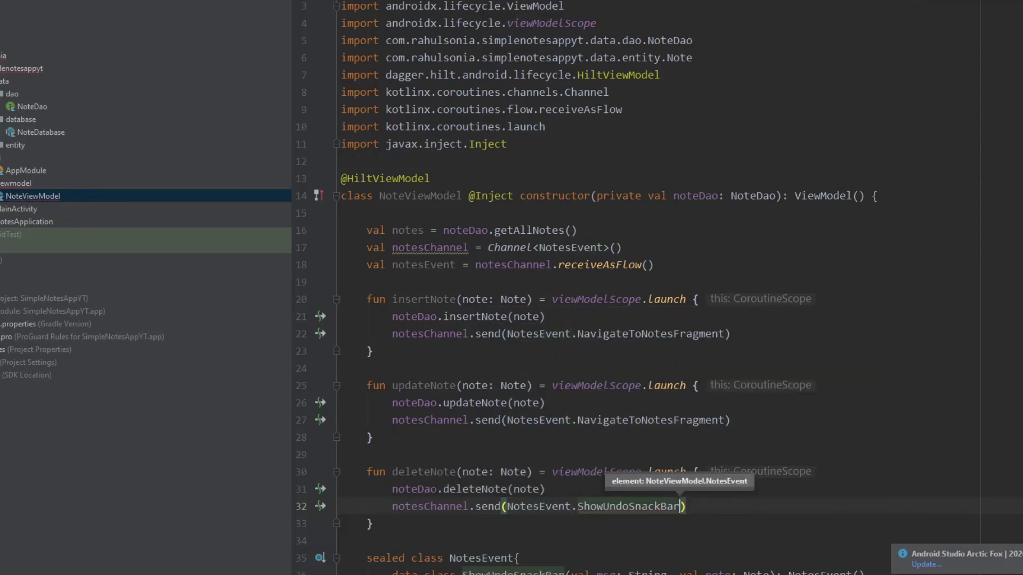
type("(")
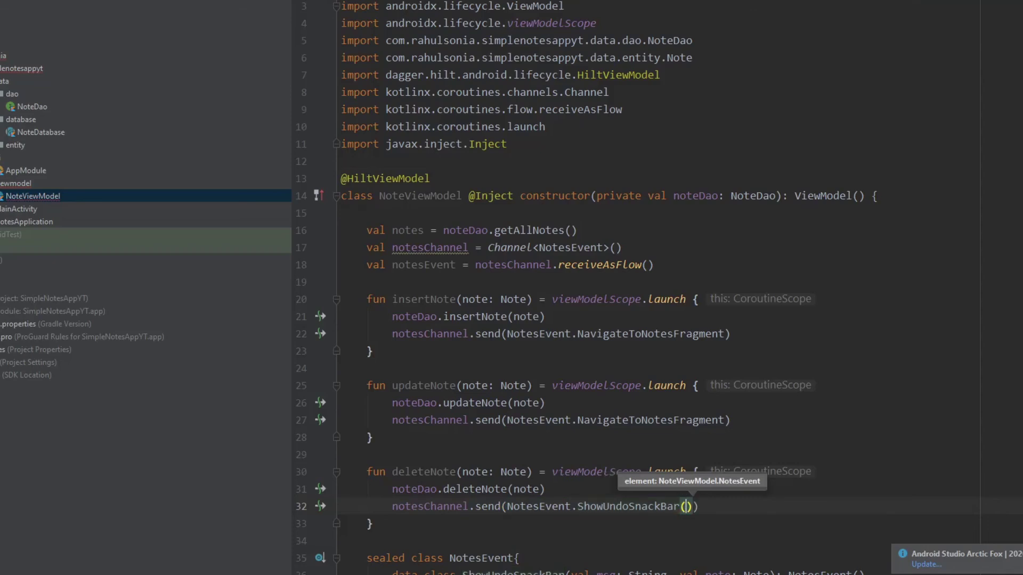
type("\"")
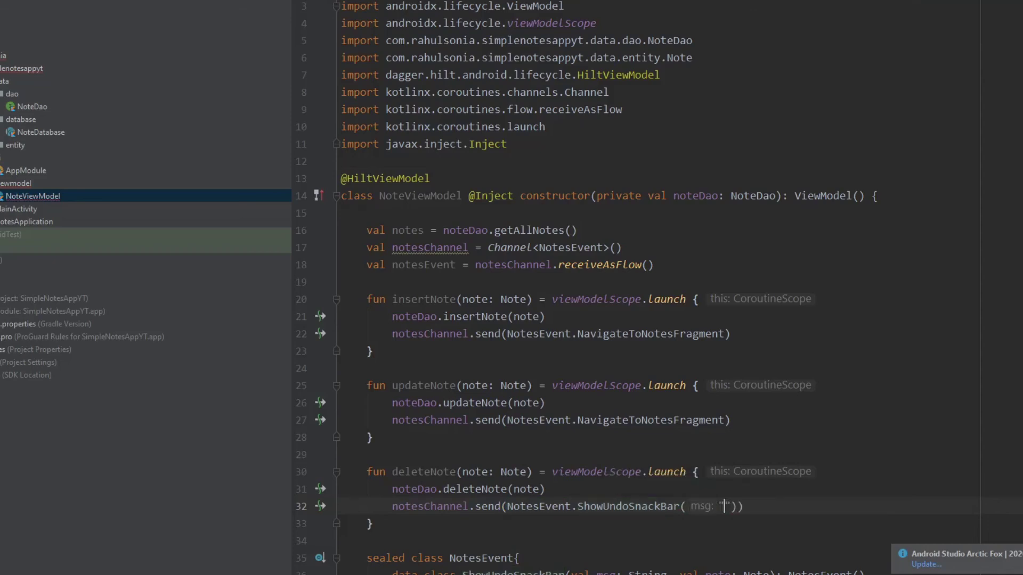
type("Note")
type(" Deleted ")
type("Successfullt")
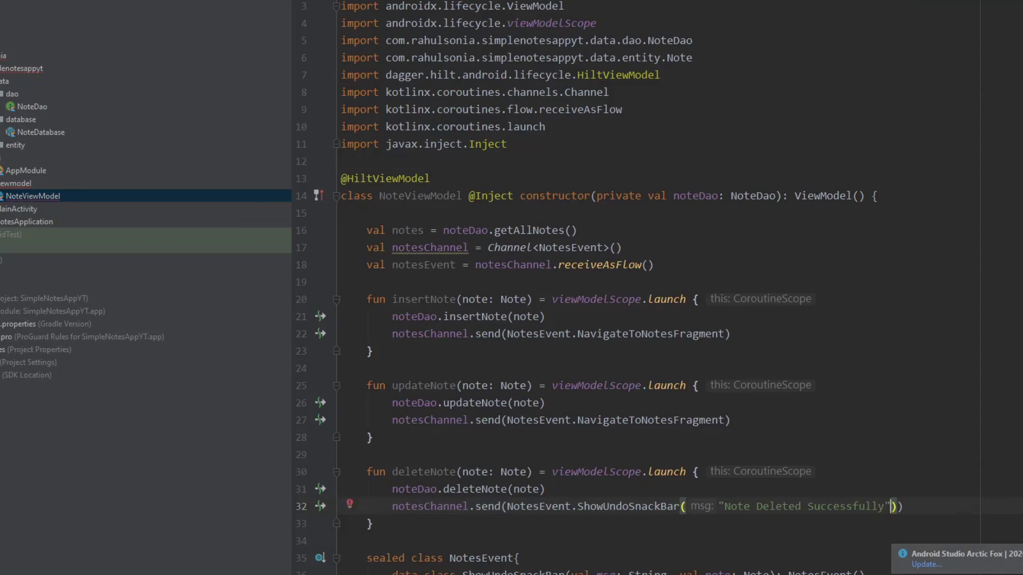
type(", ")
type("note")
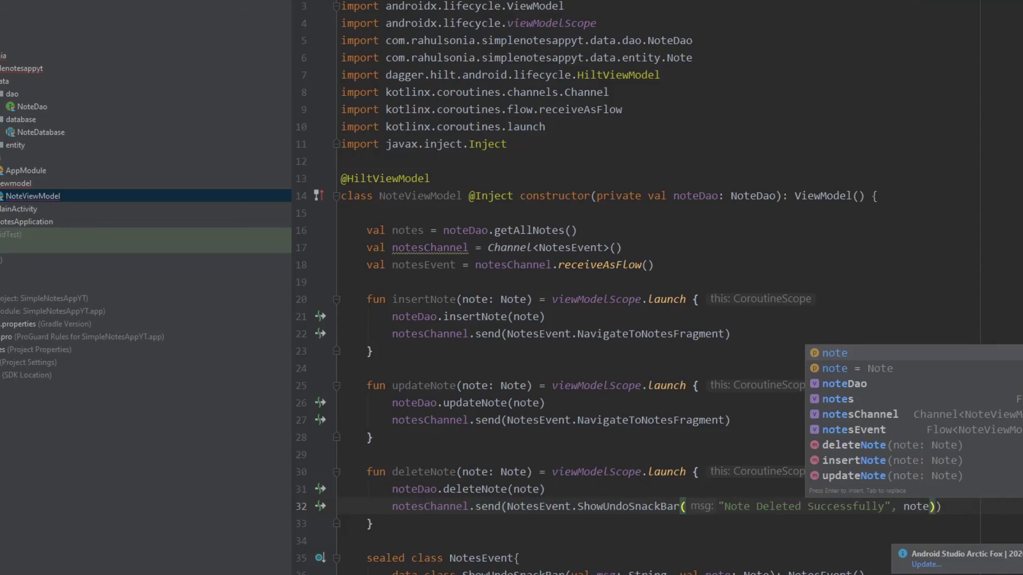
type("))")
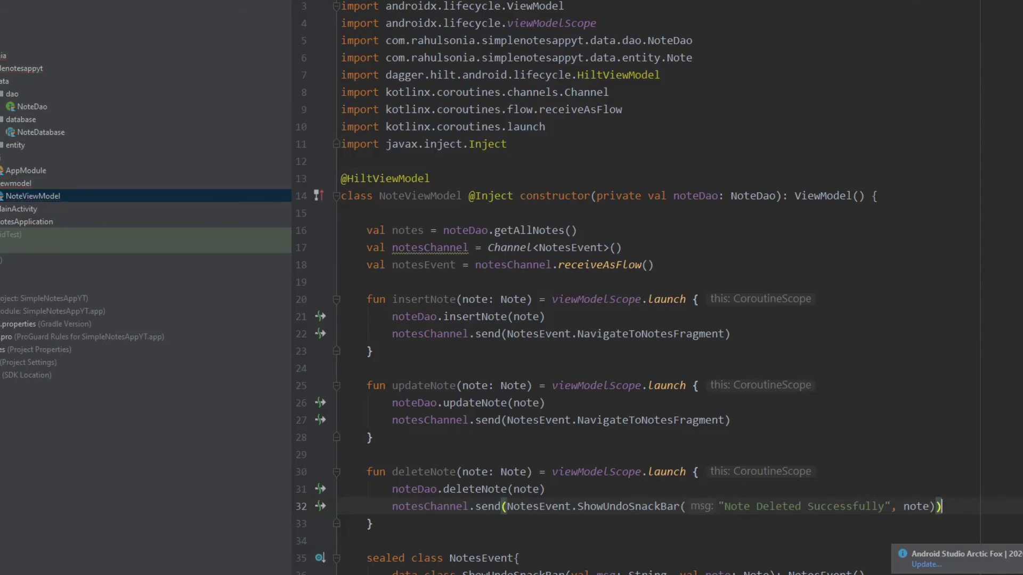